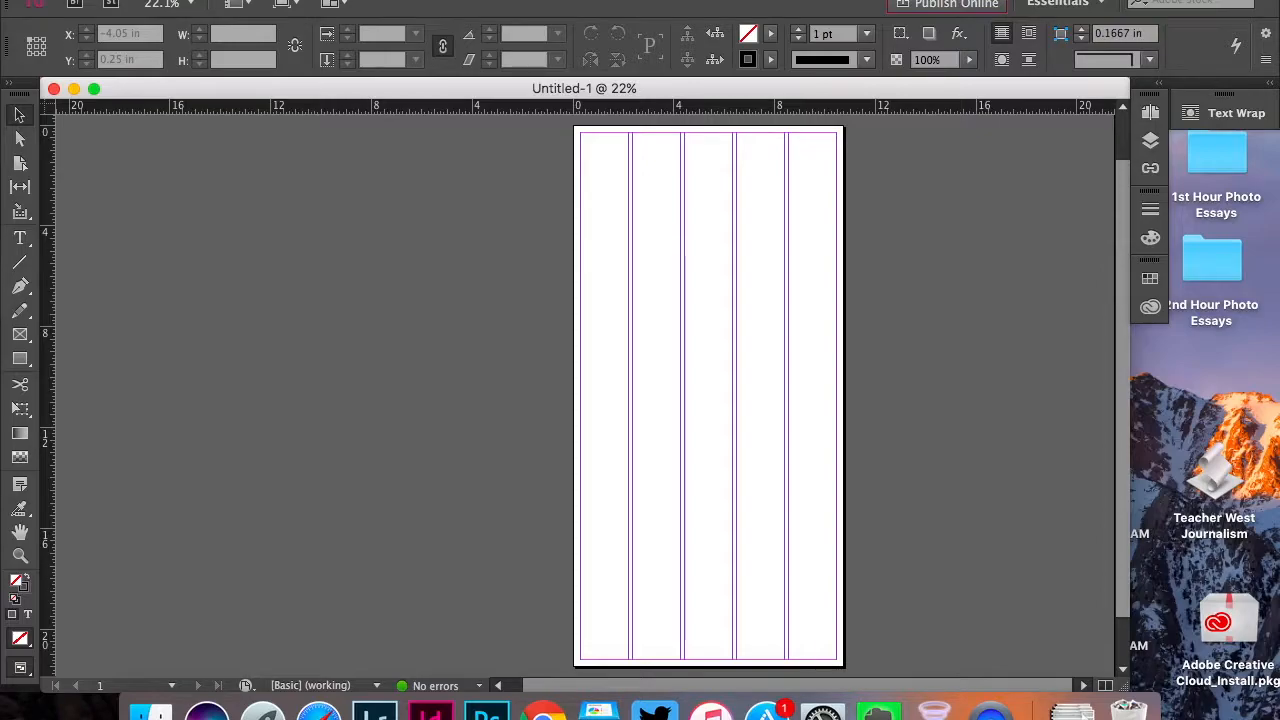
# Show the document grid over the five-column page
pyautogui.click(477, 1)
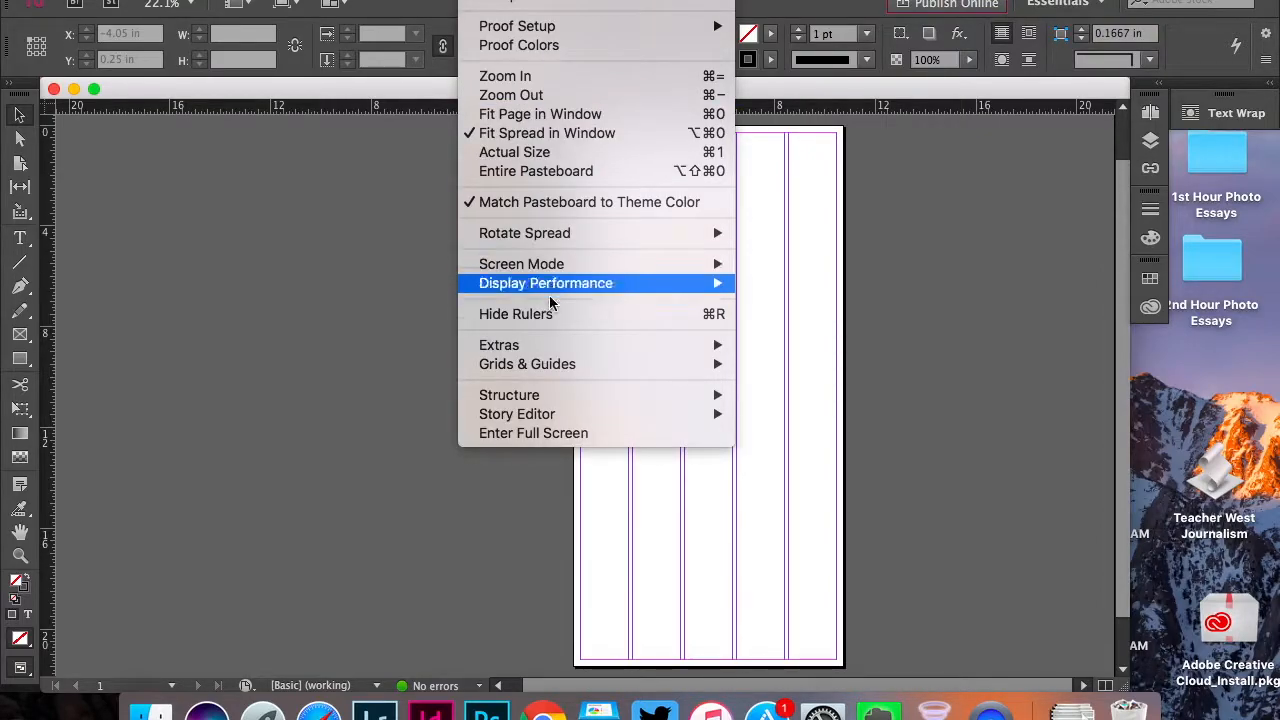
pyautogui.moveTo(566, 367)
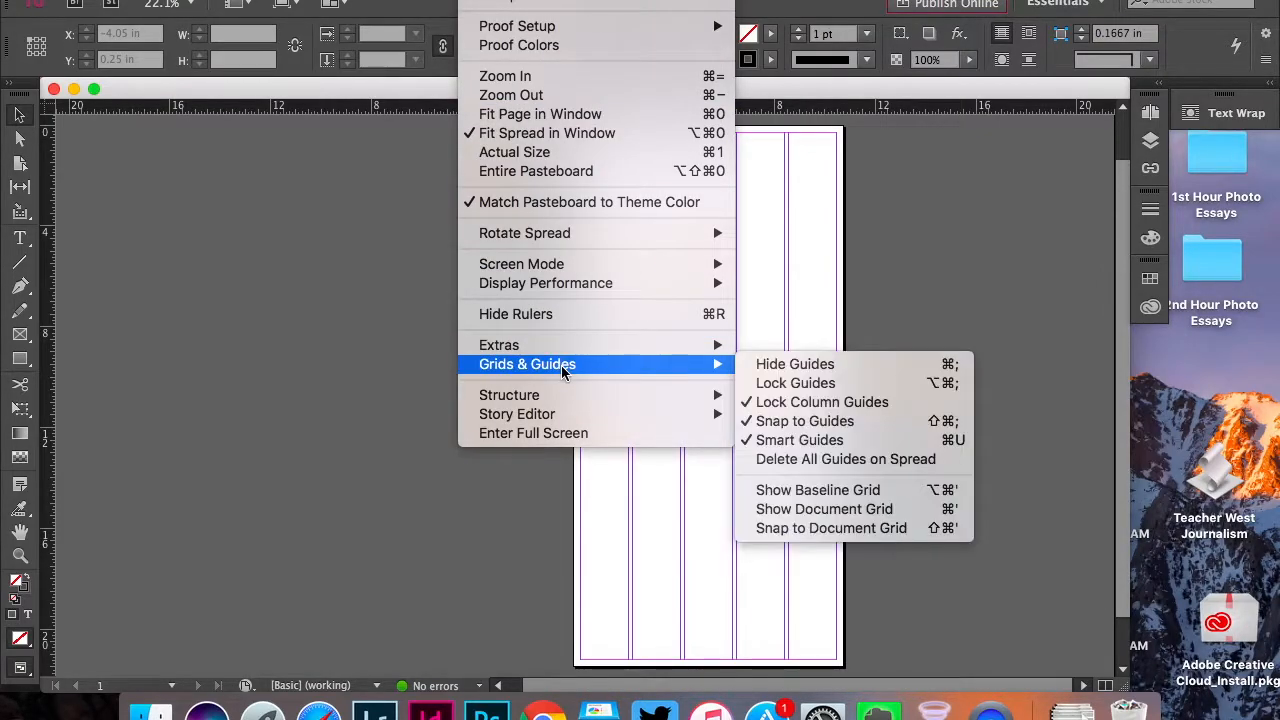
pyautogui.click(785, 509)
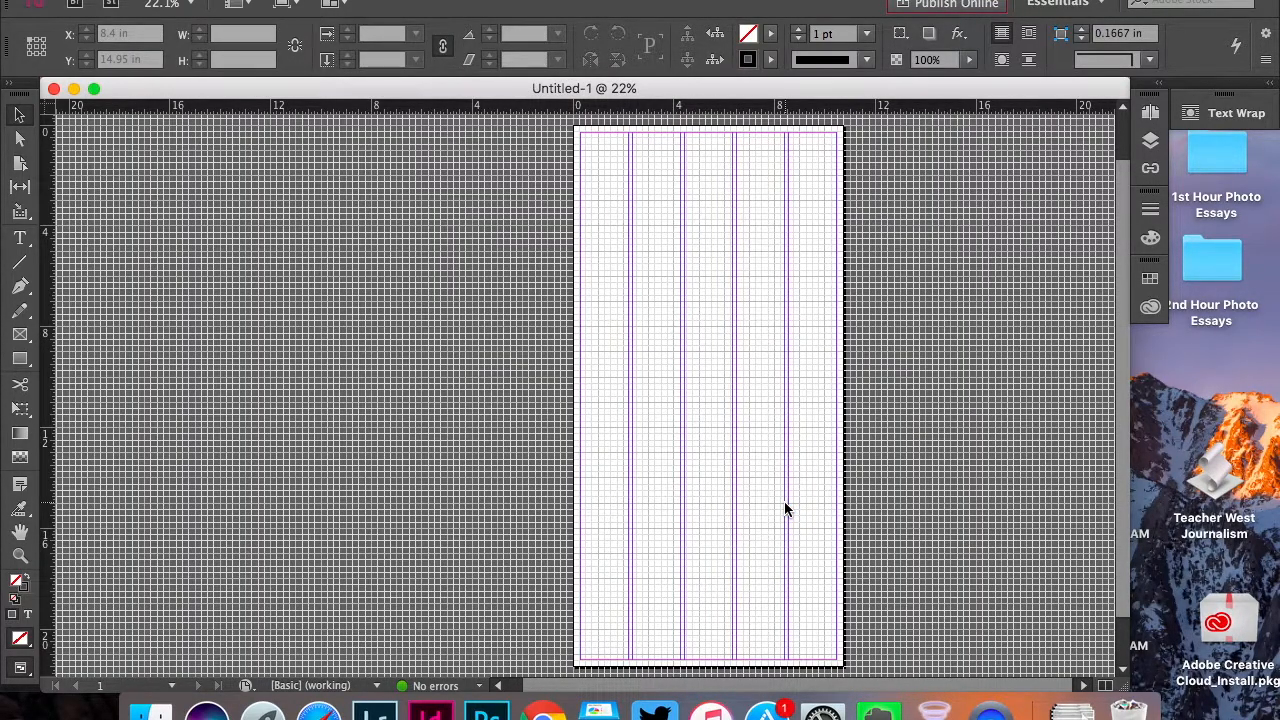
# Choose Inches as the ruler measurement unit
pyautogui.press('super+equal')
pyautogui.press('super+equal')
pyautogui.press('super+equal')
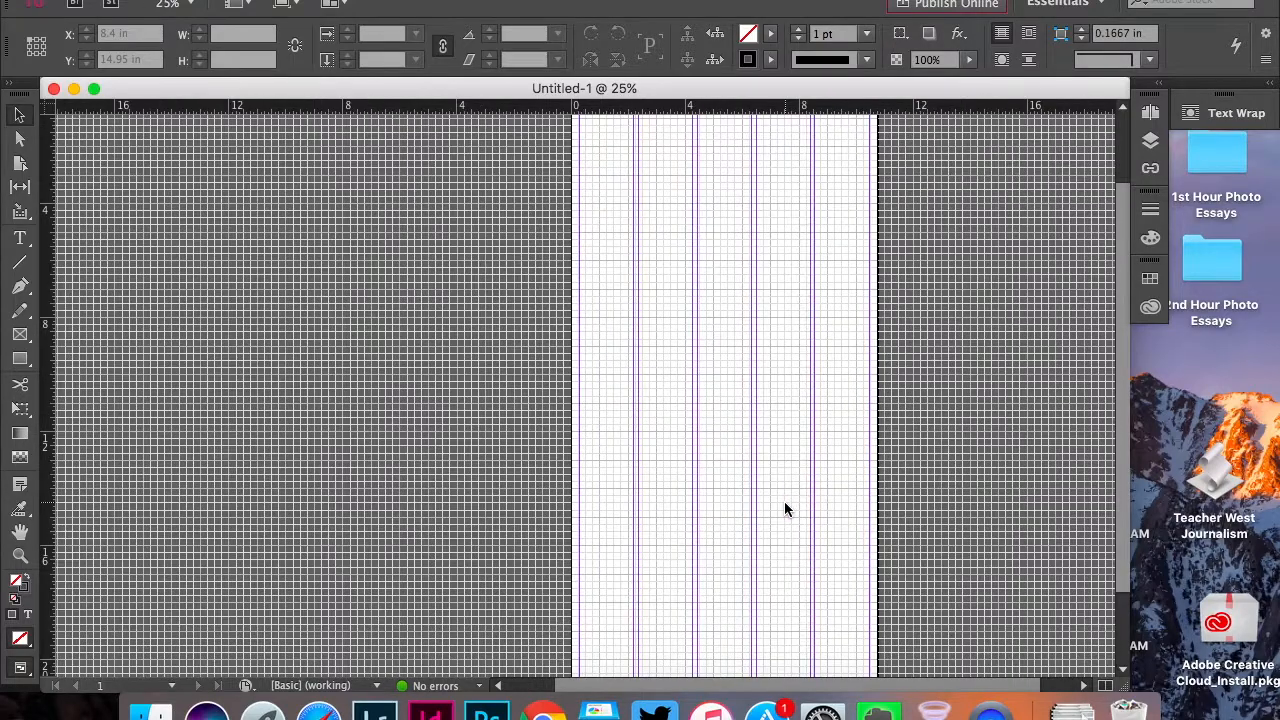
pyautogui.scroll(10, 823, 475)
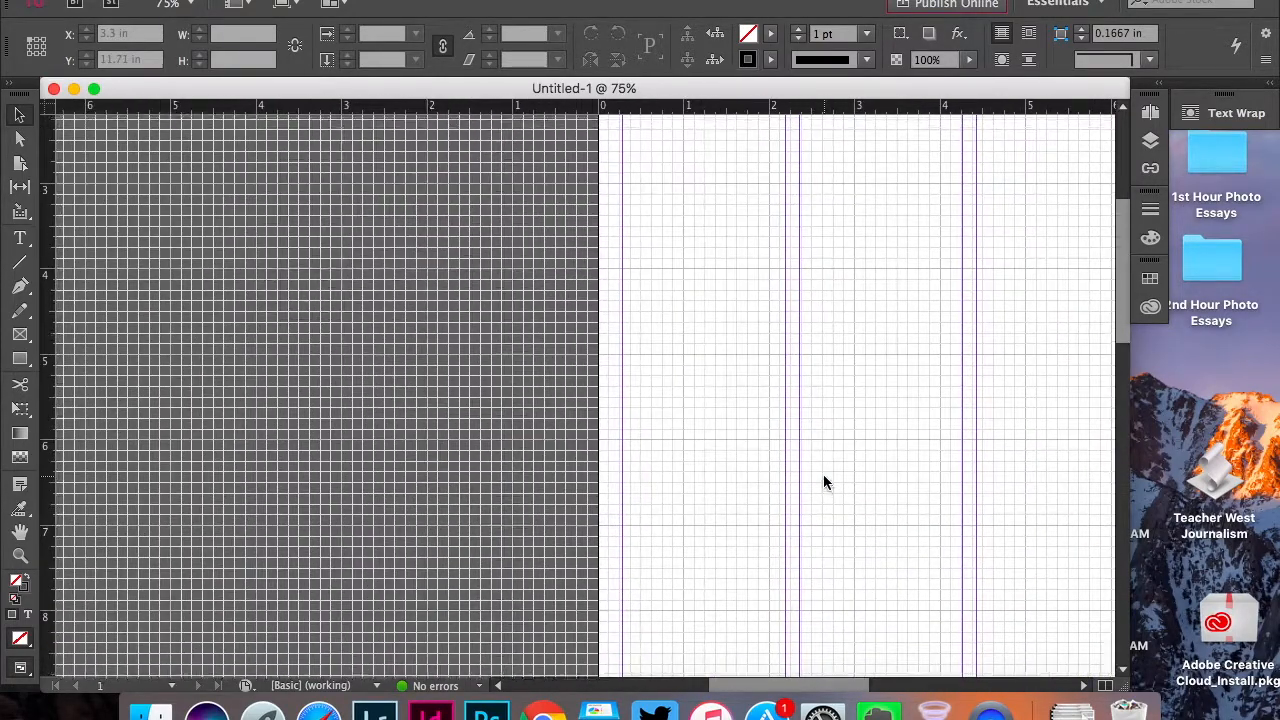
pyautogui.hscroll(5, 823, 475)
pyautogui.hscroll(3, 823, 474)
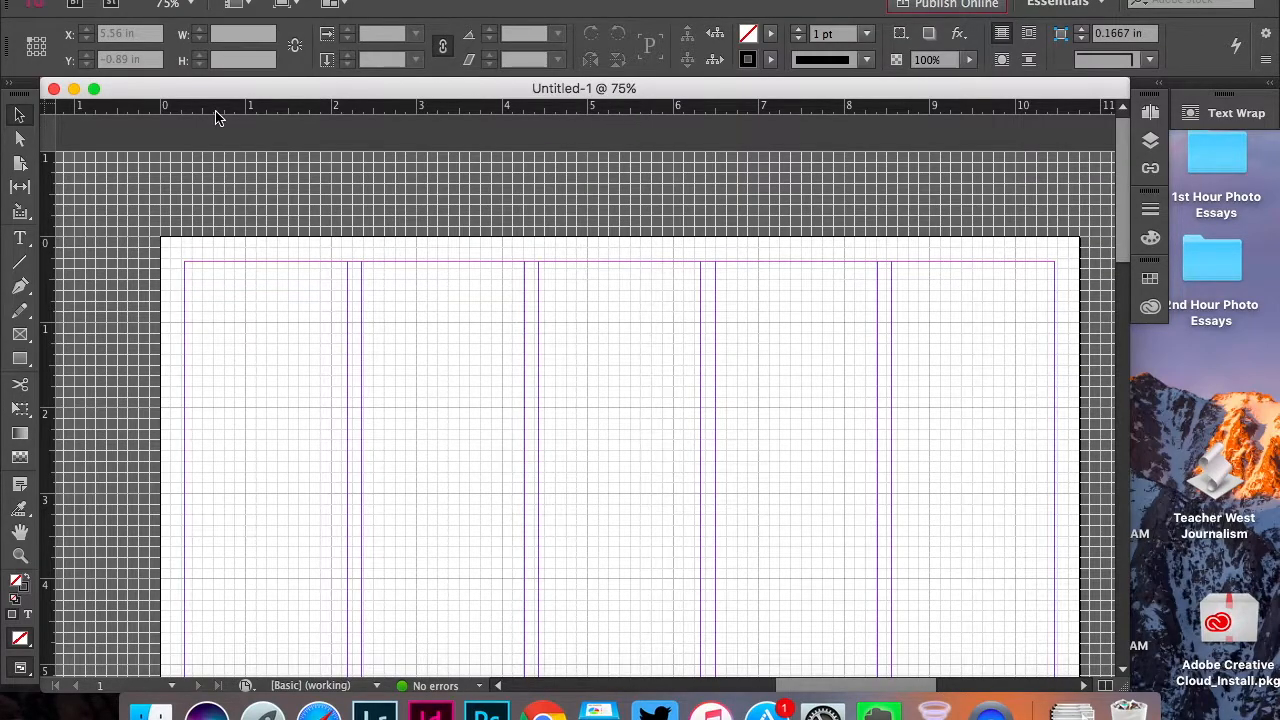
pyautogui.rightClick(51, 110)
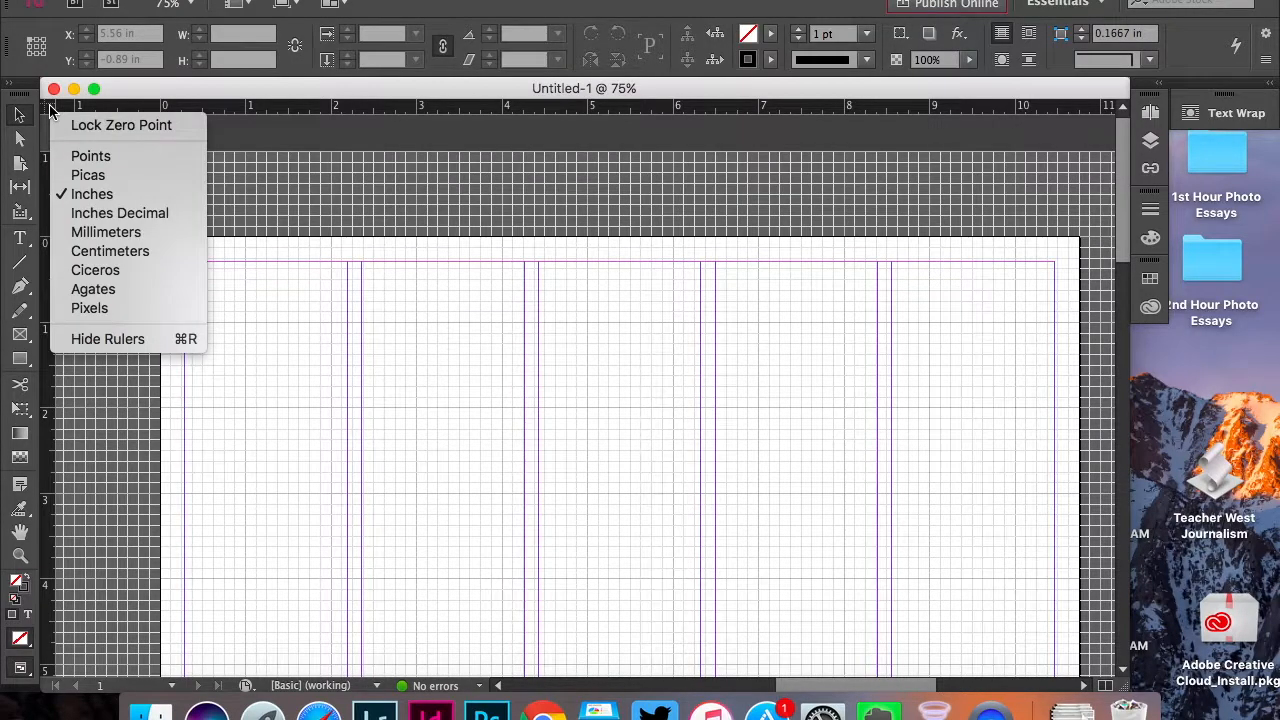
pyautogui.click(84, 203)
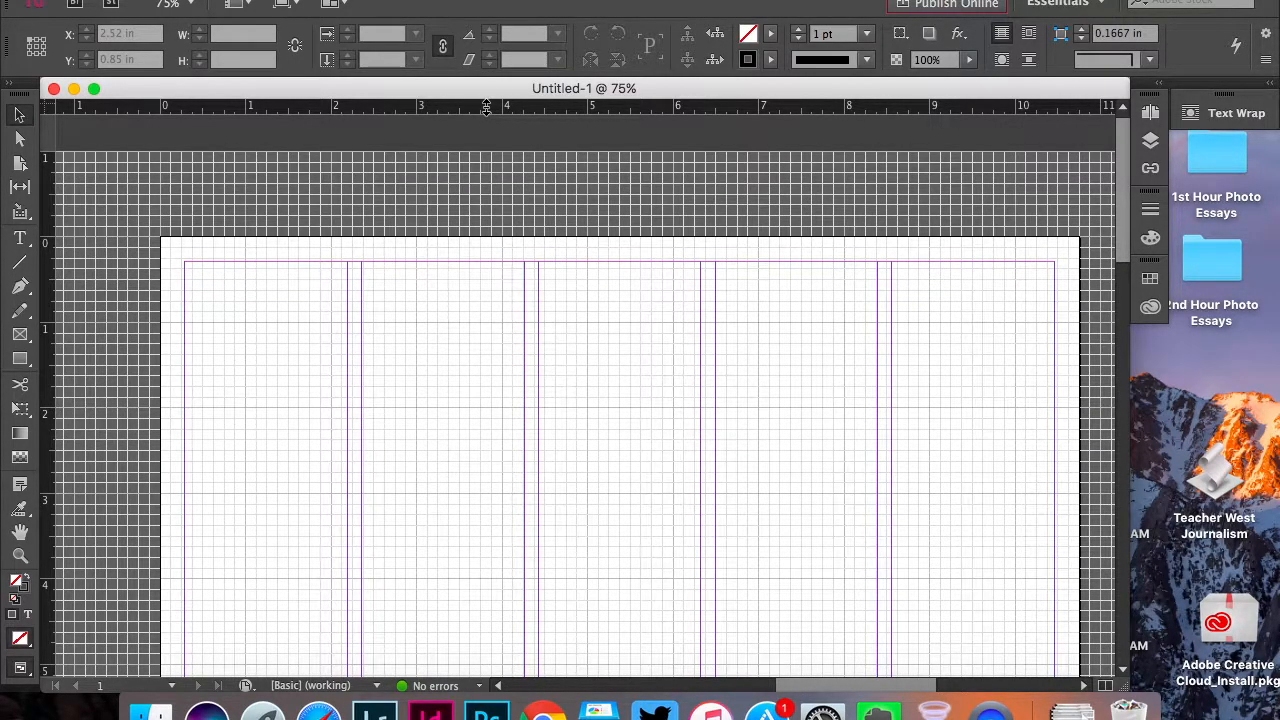
# Place a horizontal ruler guide at about 0.625 in on the page and delete the extra guide above the page
pyautogui.moveTo(486, 108); pyautogui.dragTo(466, 290)
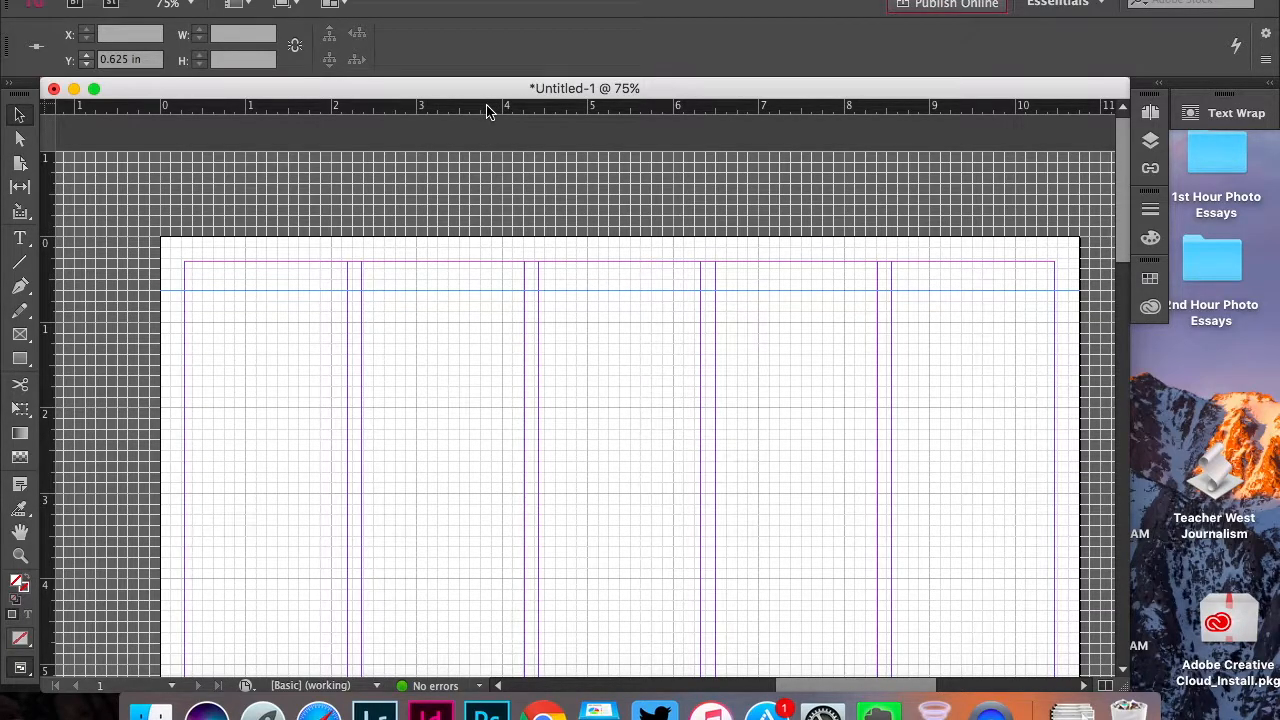
pyautogui.moveTo(487, 106)
pyautogui.mouseDown()
pyautogui.moveTo(460, 452)
pyautogui.moveTo(469, 409)
pyautogui.moveTo(451, 474)
pyautogui.moveTo(497, 115)
pyautogui.mouseUp()
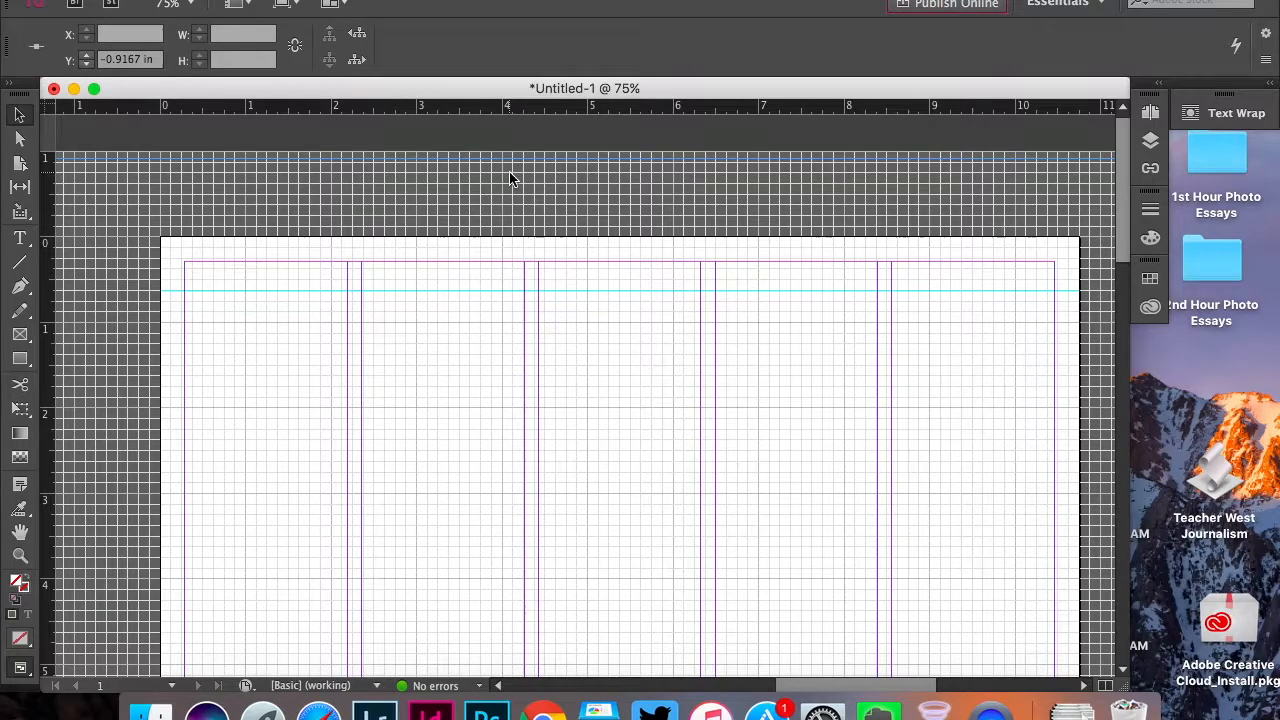
pyautogui.press('Delete')
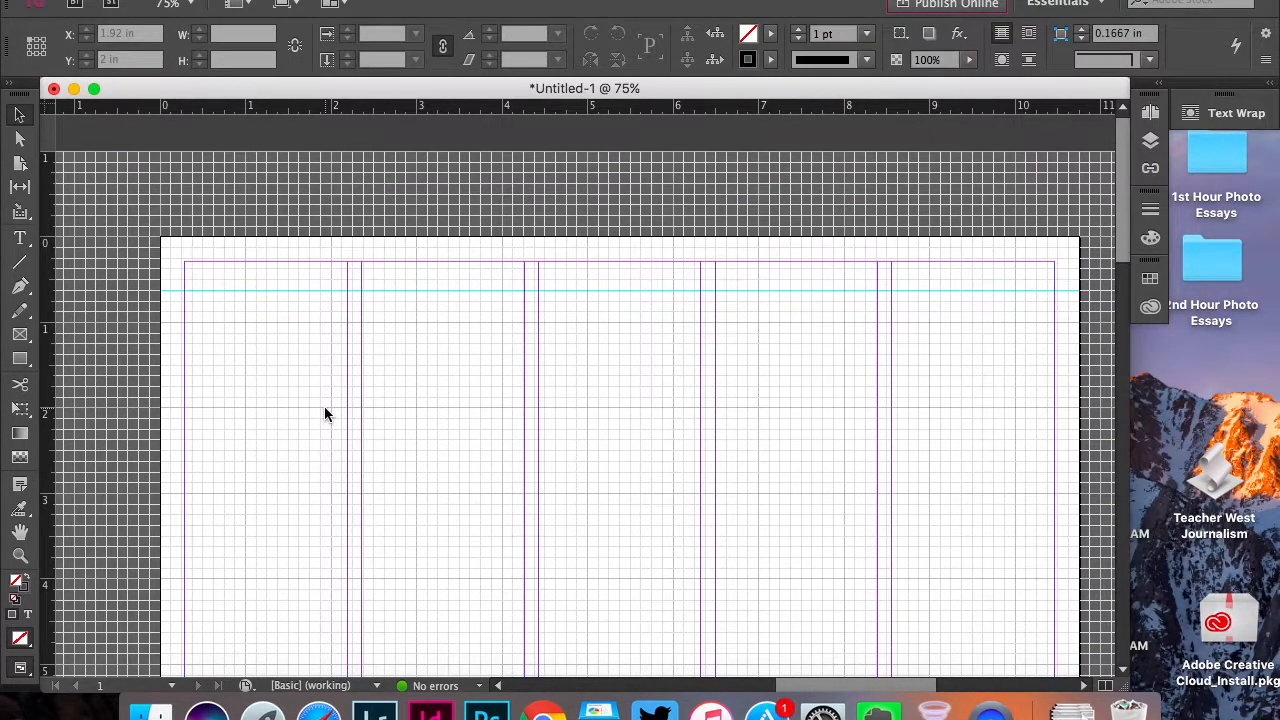
# Draw a three-column text frame about 6.04 by 1.26 in below the guide, reading "Headline goes here ariubaibfv aeriuhfaieru earpuifhaerg awirufhaeri"
pyautogui.scroll(-3, 325, 410)
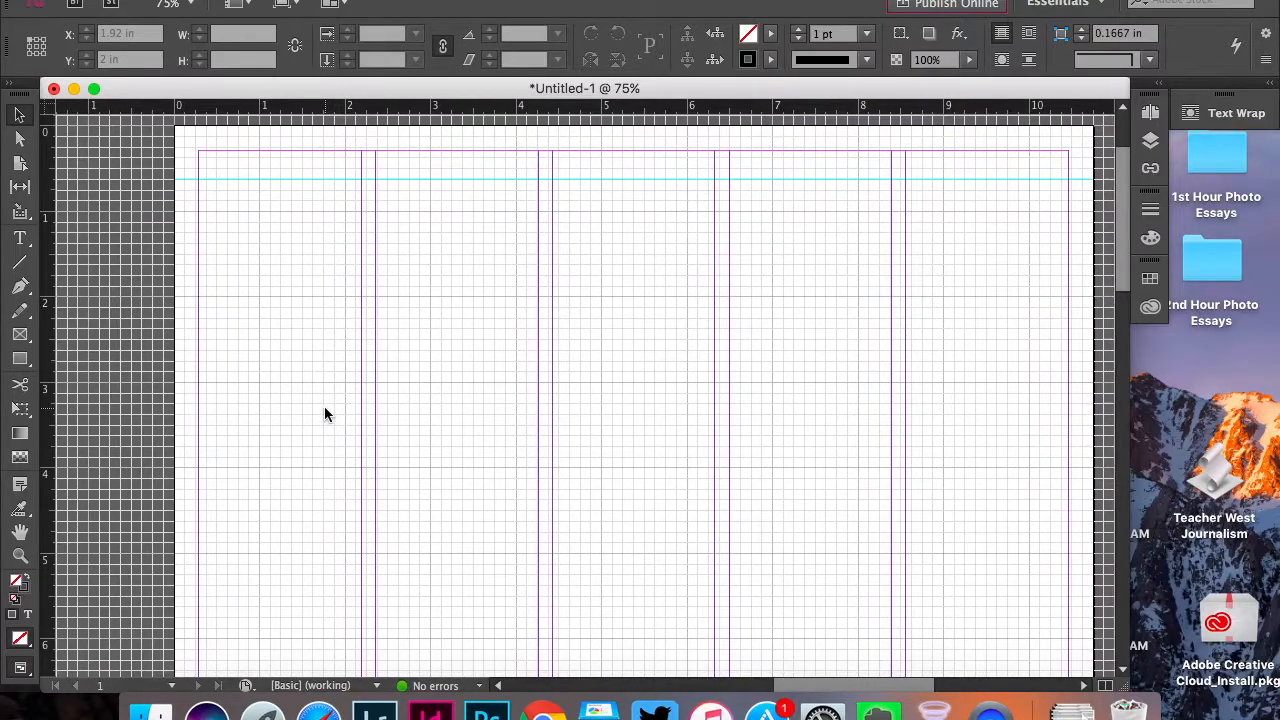
pyautogui.click(21, 245)
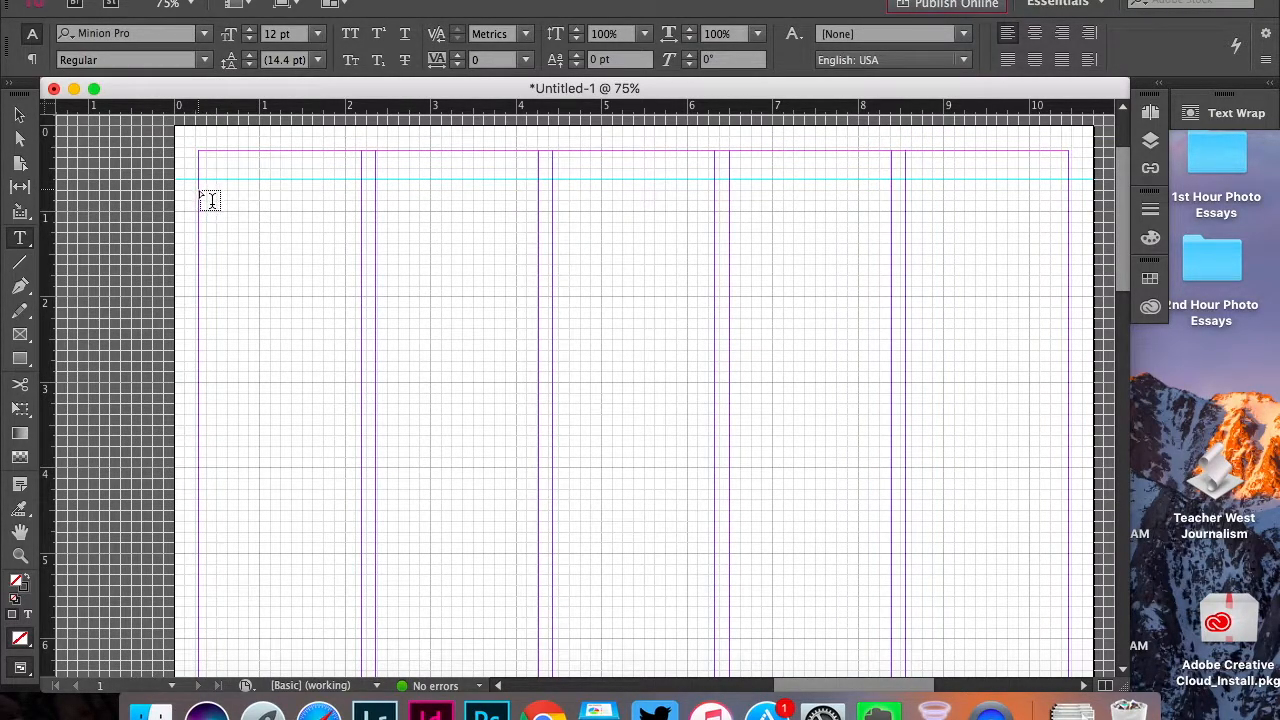
pyautogui.moveTo(209, 199); pyautogui.dragTo(711, 297)
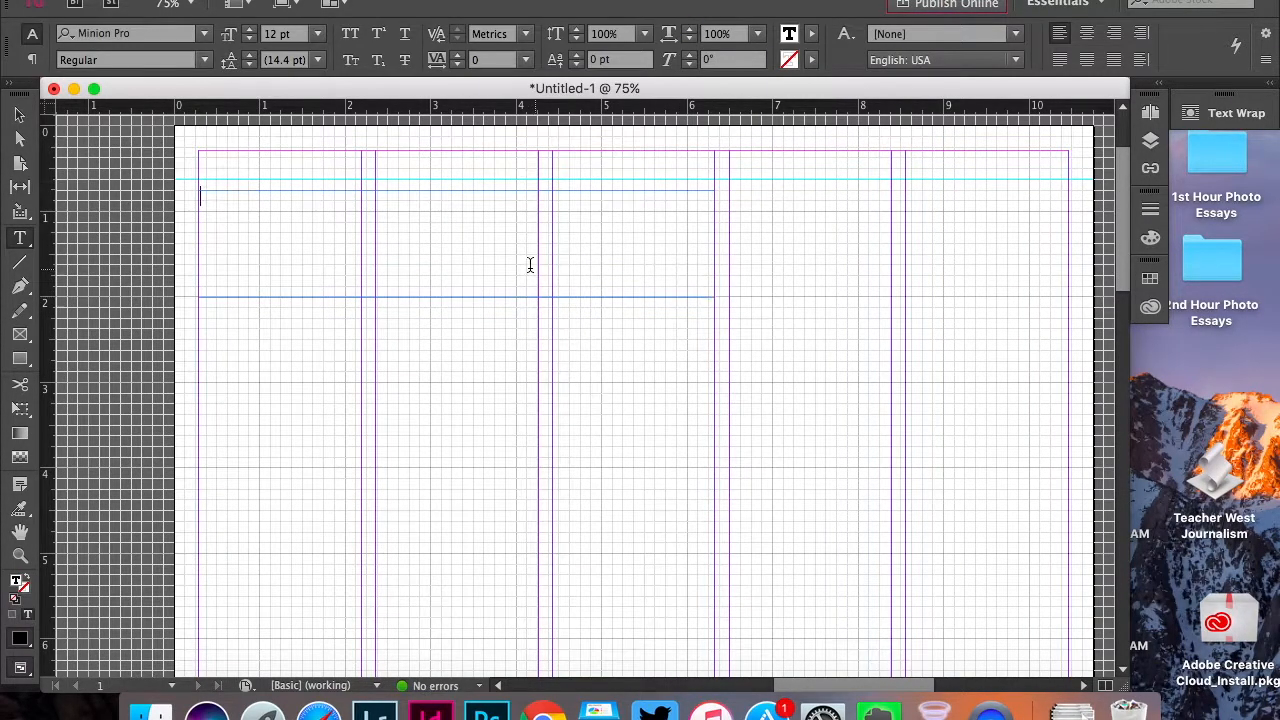
pyautogui.write('Headline goes')
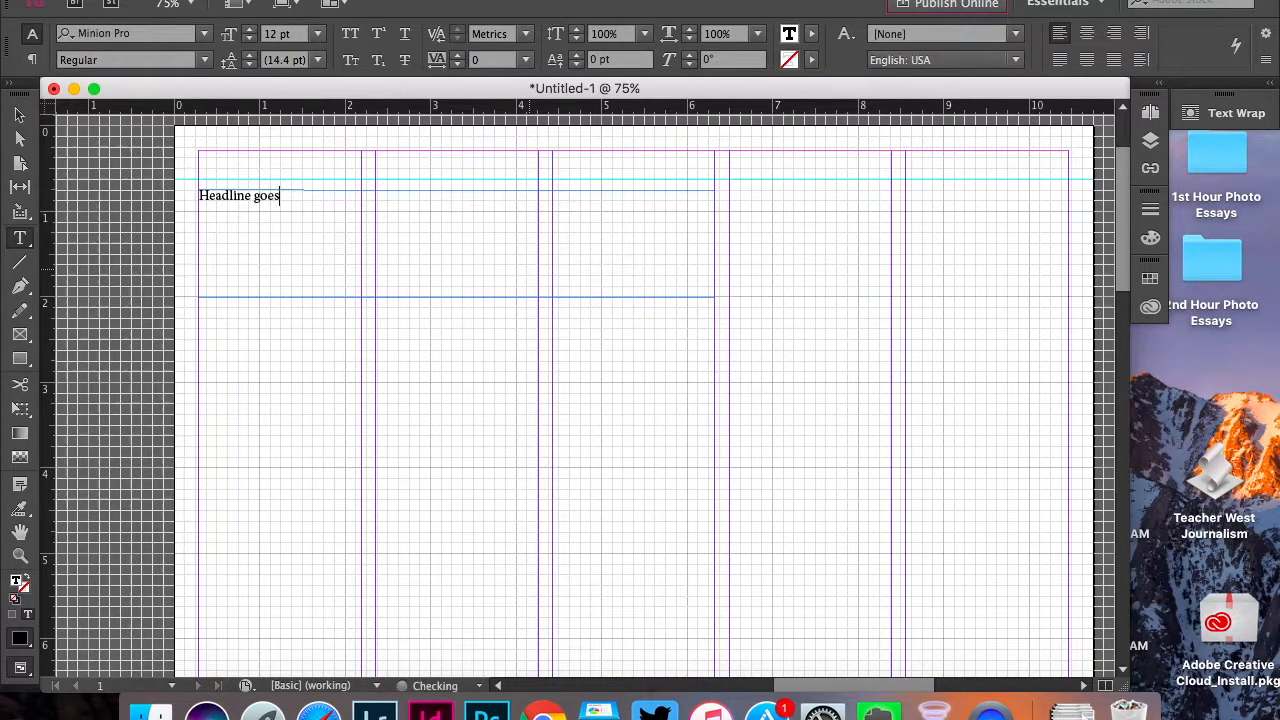
pyautogui.write(' here ariubaibfv aeriuhfaieru earpuifhaerg awiruifhaeri')
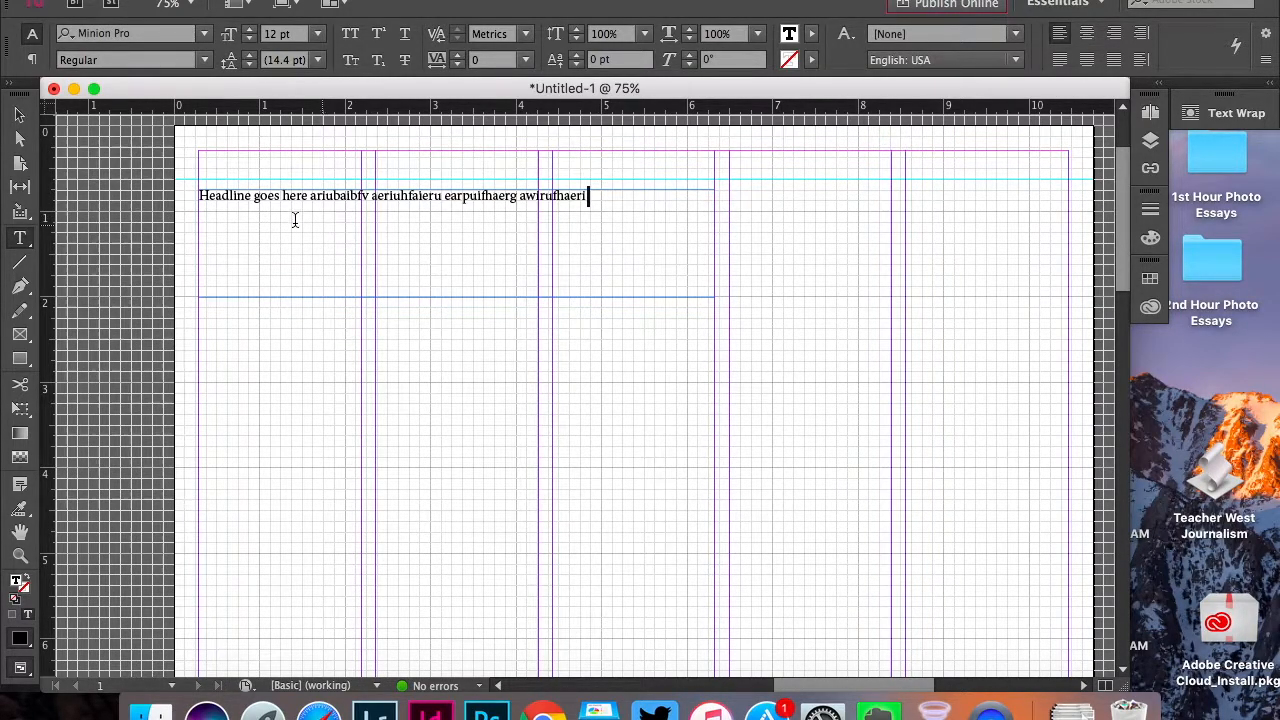
# Set the whole headline text to a font size of 36 pt
pyautogui.tripleClick(191, 195)
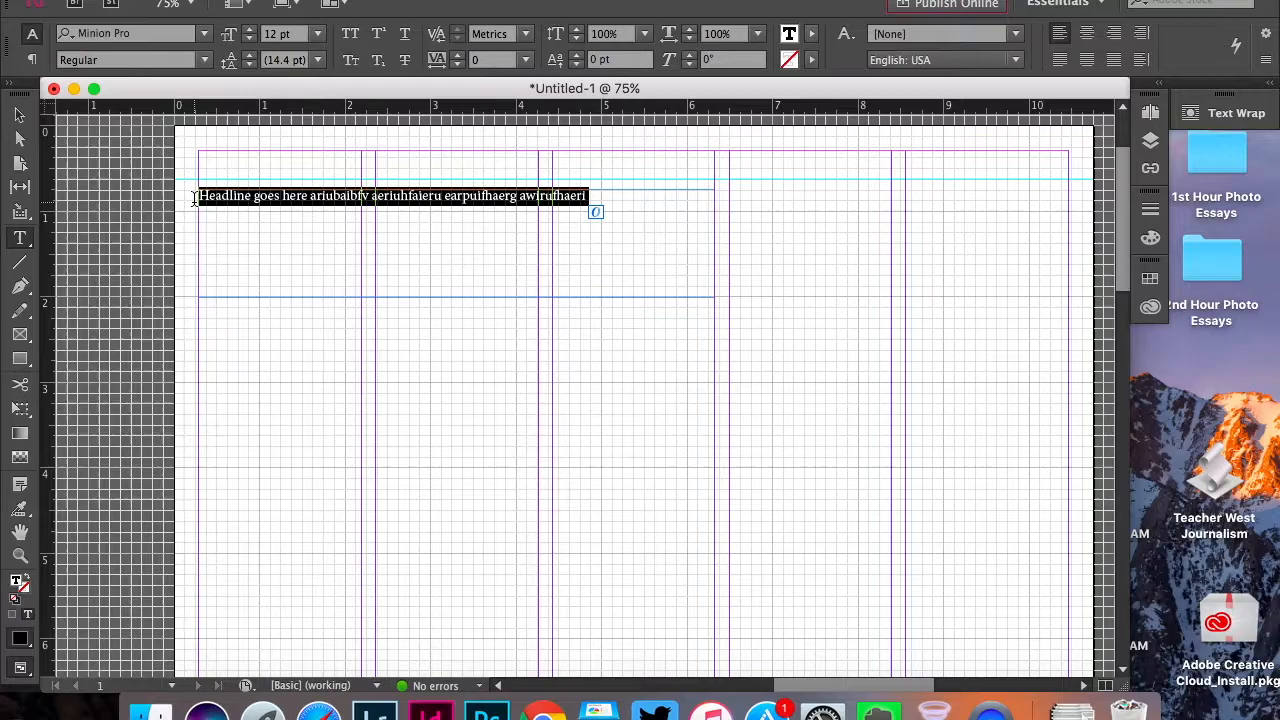
pyautogui.click(317, 40)
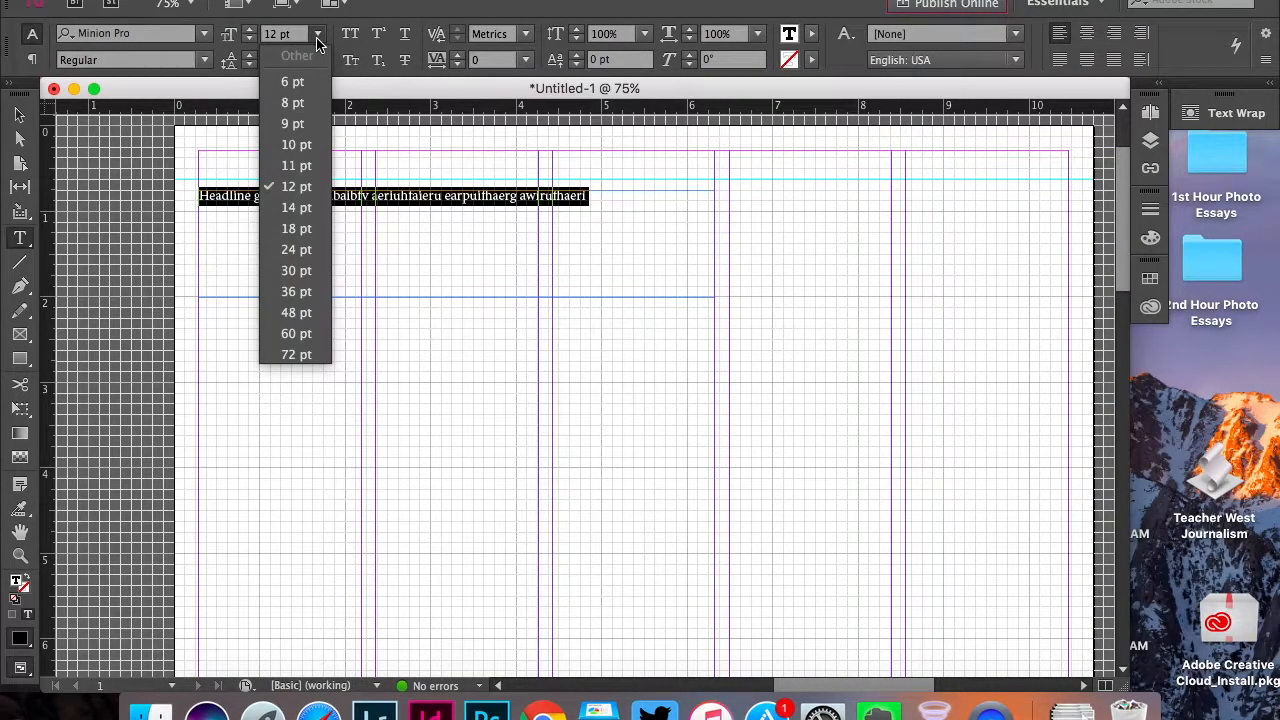
pyautogui.click(296, 291)
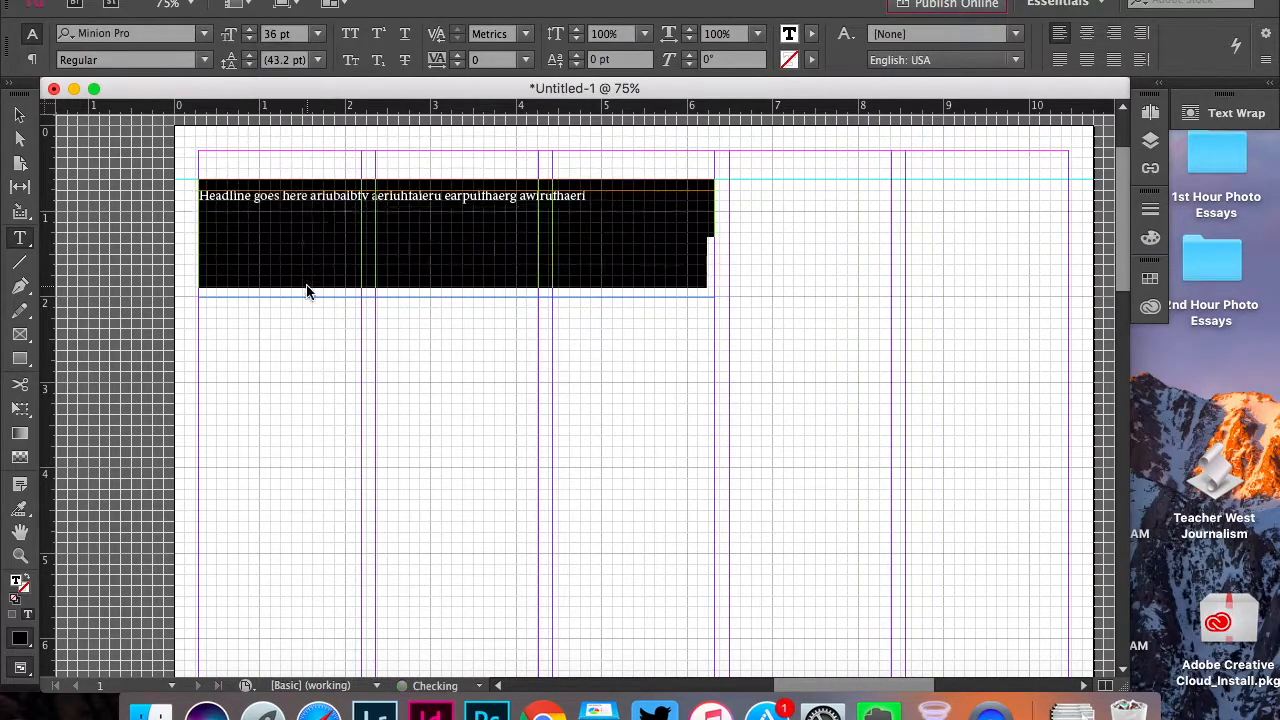
# Flow the headline's overset text into a new threaded frame in the fourth column
pyautogui.click(19, 115)
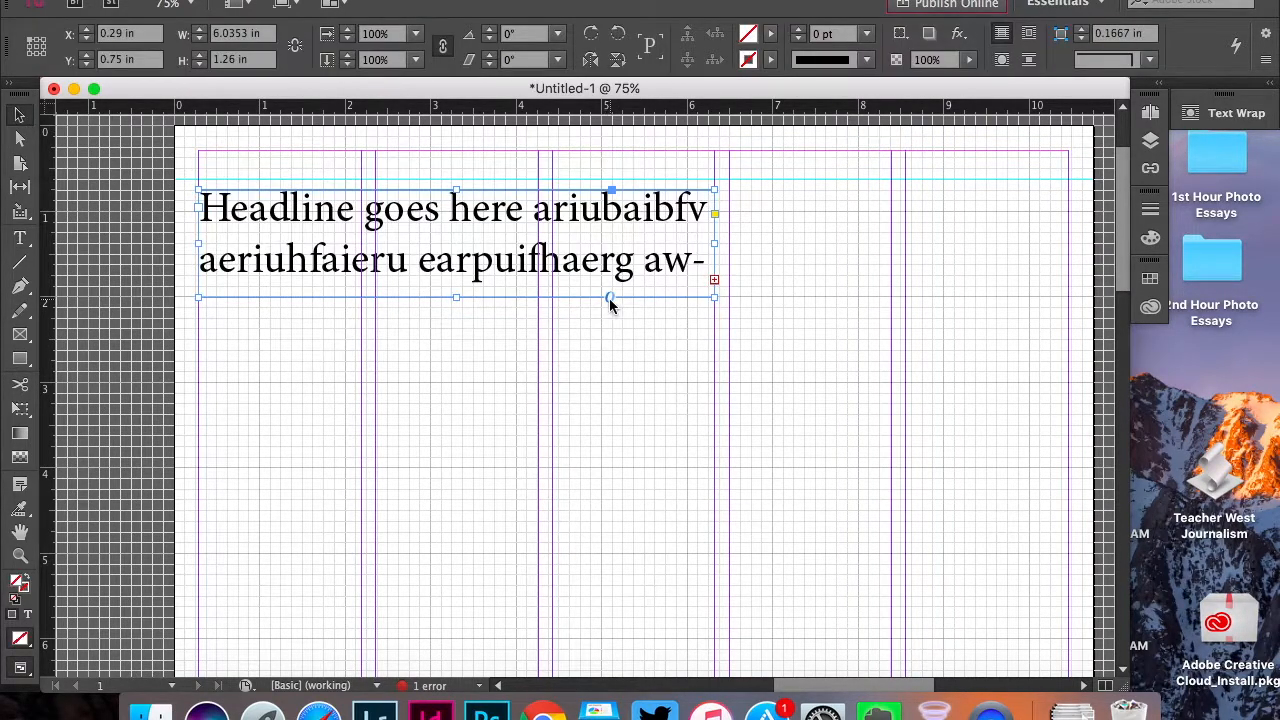
pyautogui.click(714, 280)
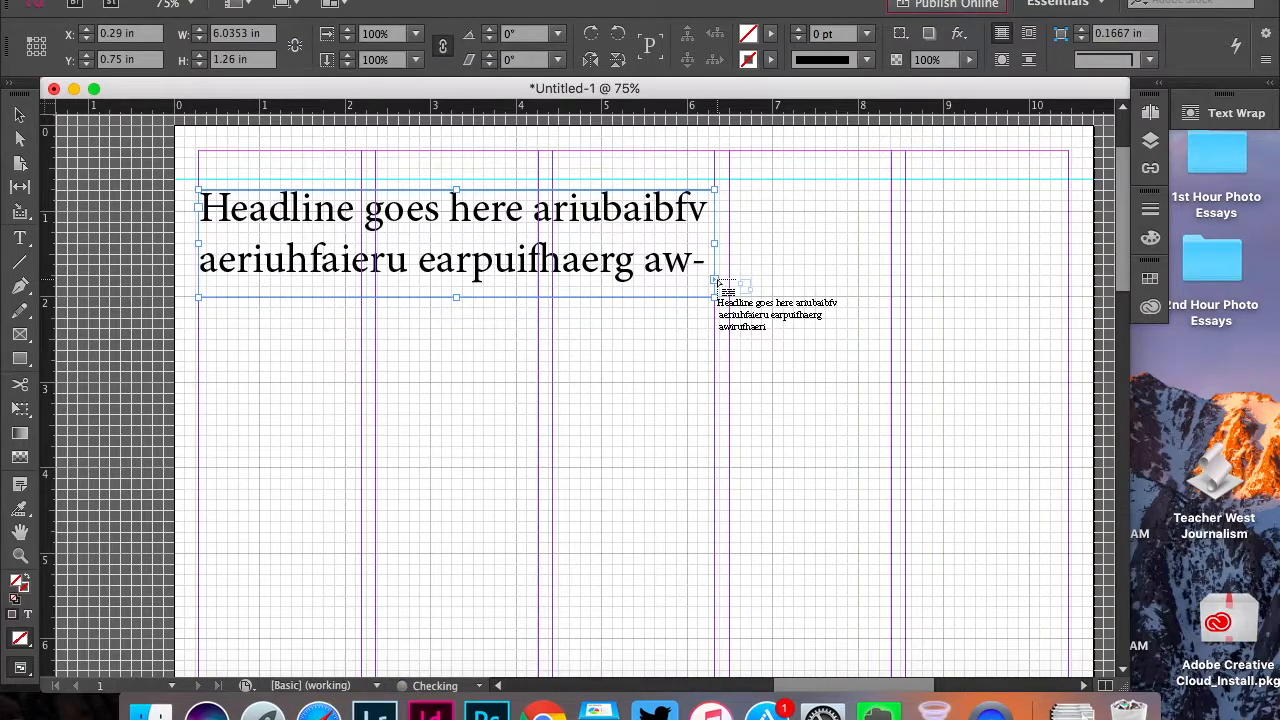
pyautogui.click(820, 235)
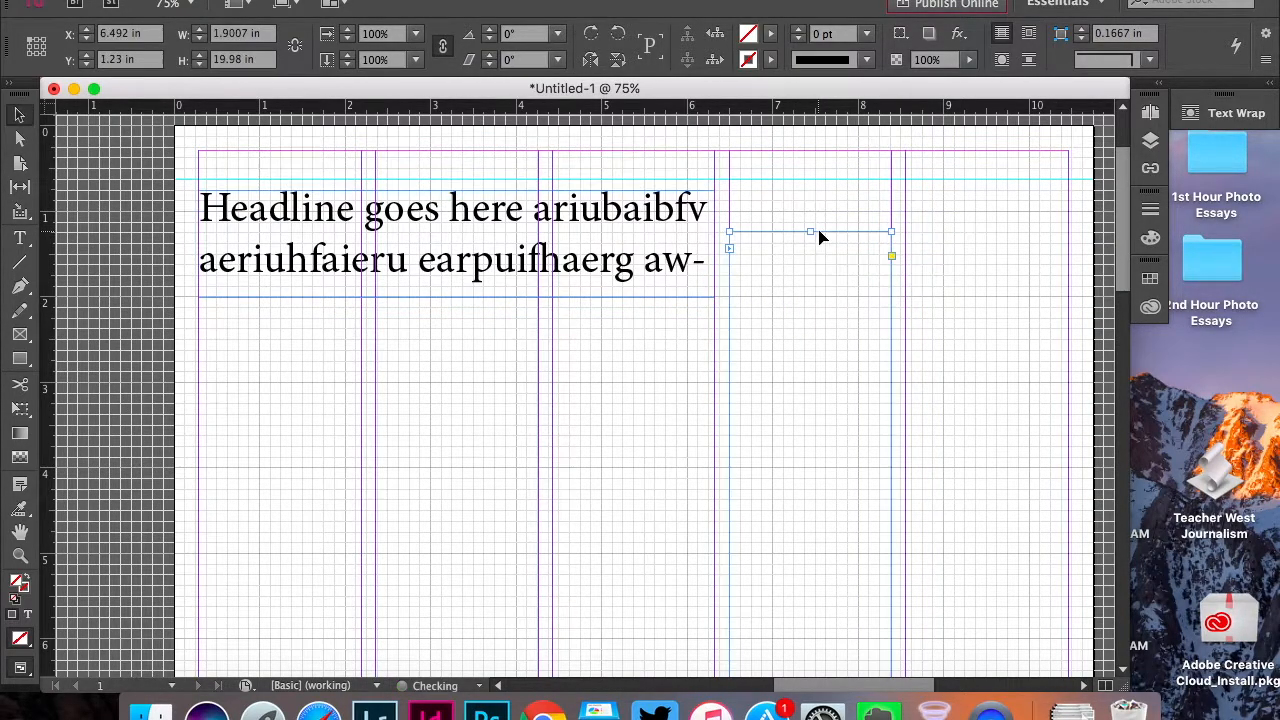
# Delete the overflow text "irufhaeri" and the emptied threaded frame in the fourth column
pyautogui.doubleClick(886, 251)
pyautogui.moveTo(886, 251); pyautogui.dragTo(727, 250)
pyautogui.press('BackSpace')
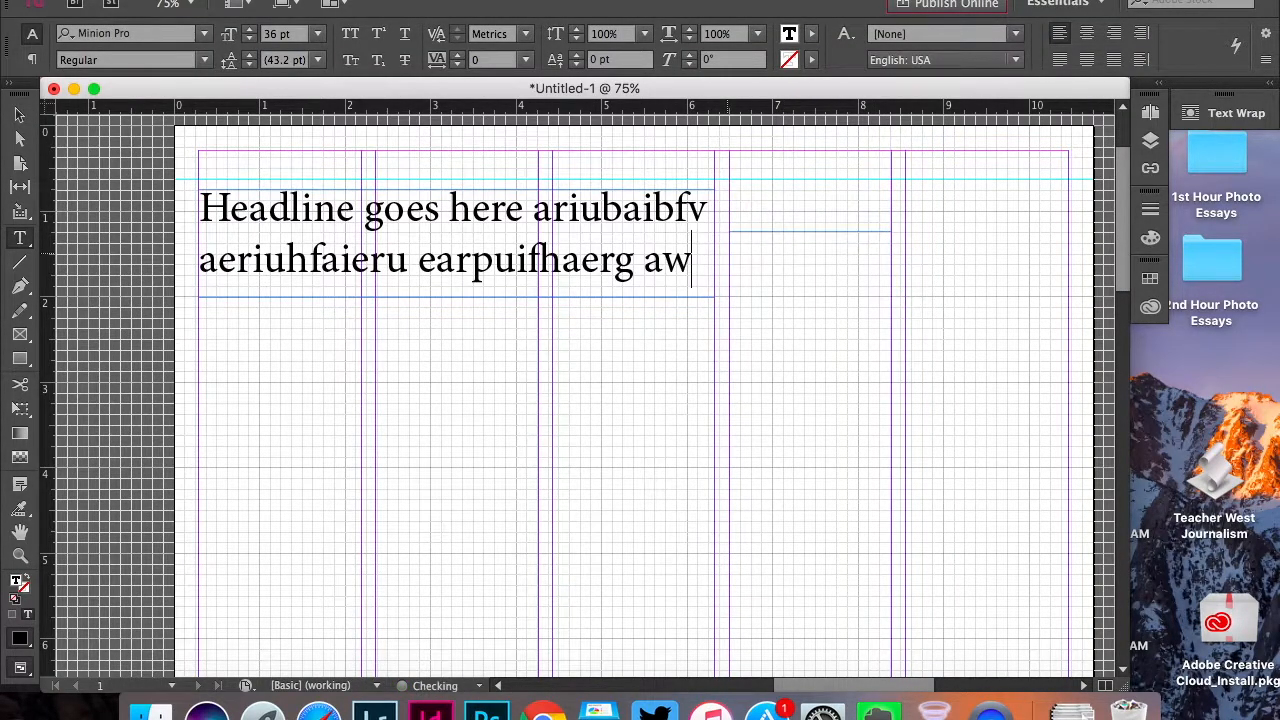
pyautogui.click(22, 113)
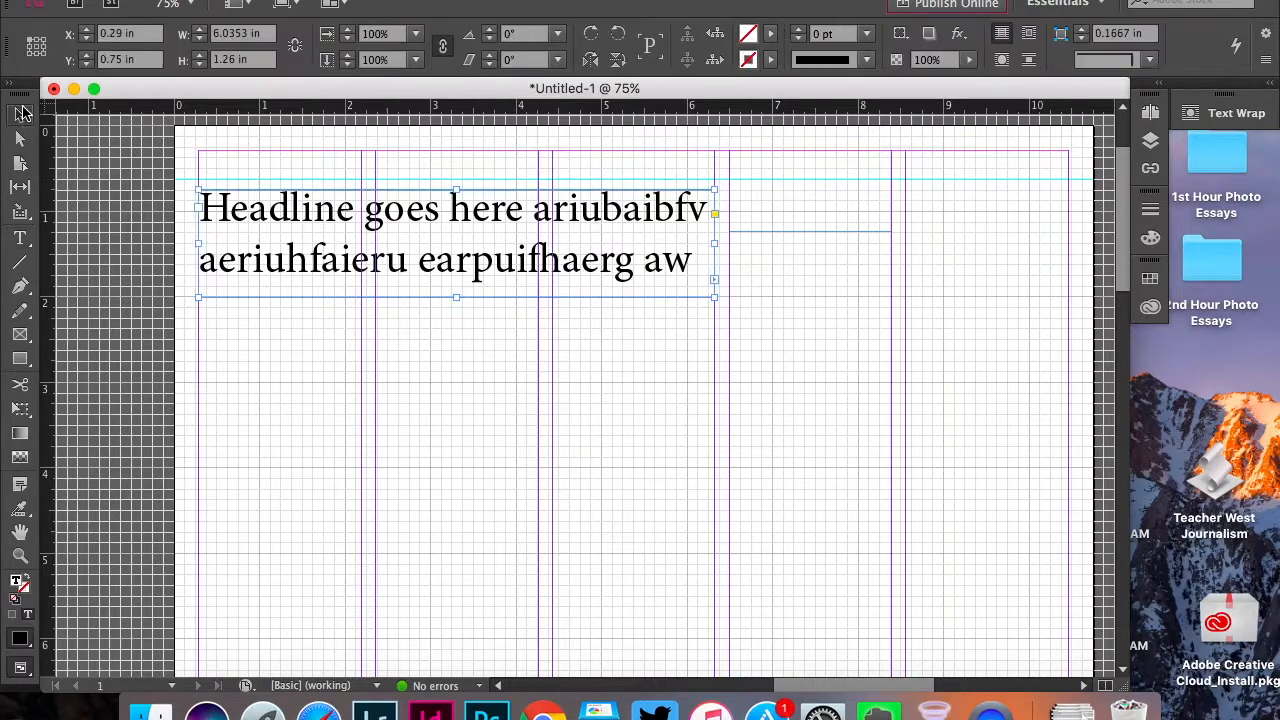
pyautogui.click(783, 297)
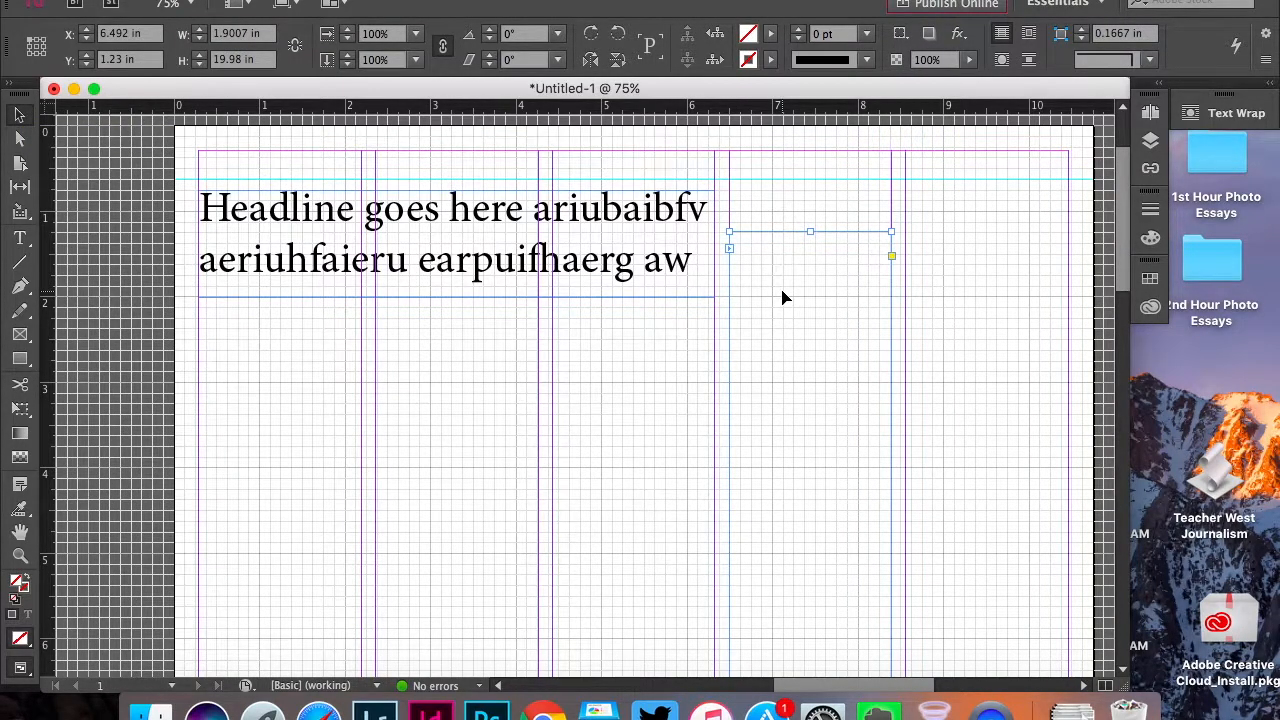
pyautogui.press('BackSpace')
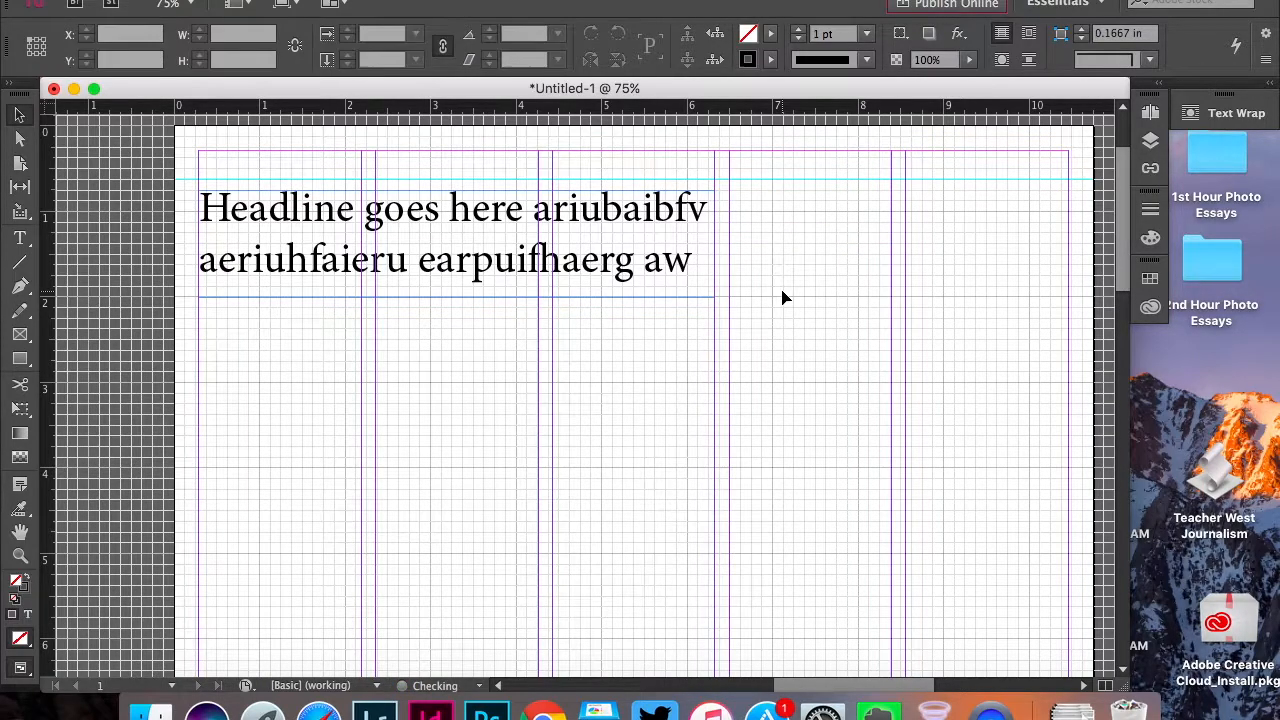
# Shorten the headline frame from its lower edge to a height of about 1.12 in
pyautogui.scroll(-4, 82, 328)
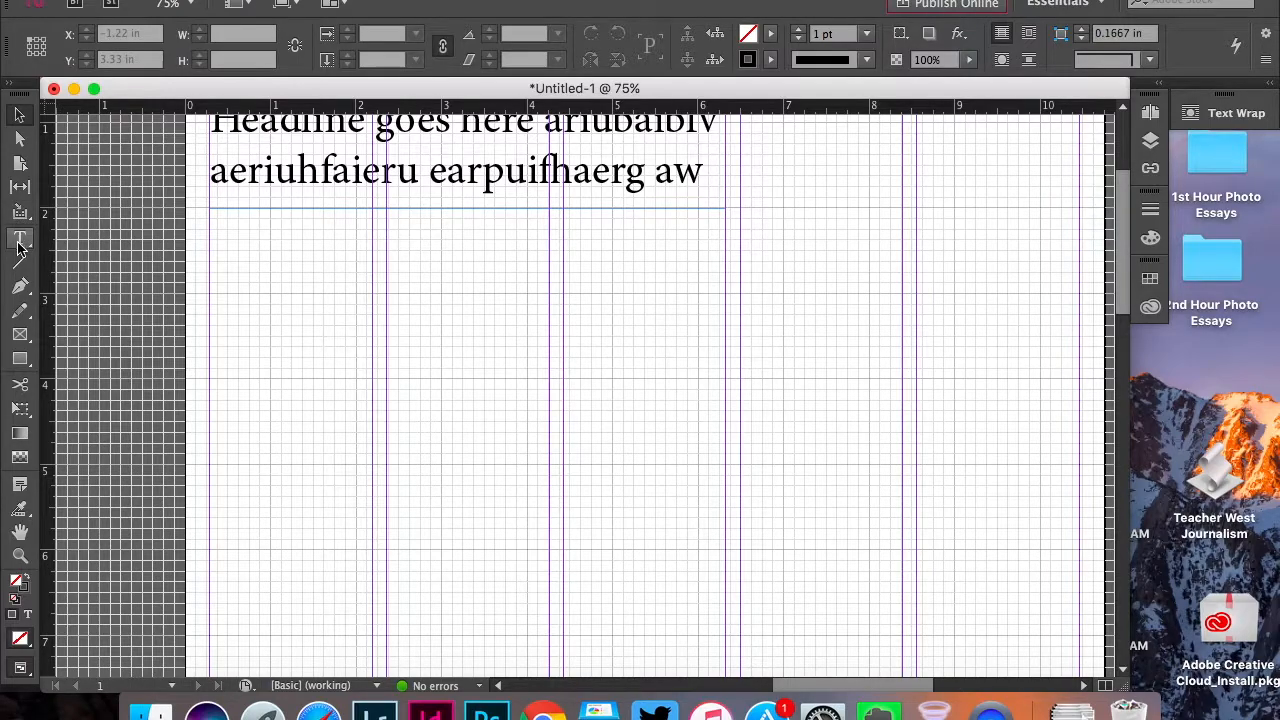
pyautogui.click(20, 238)
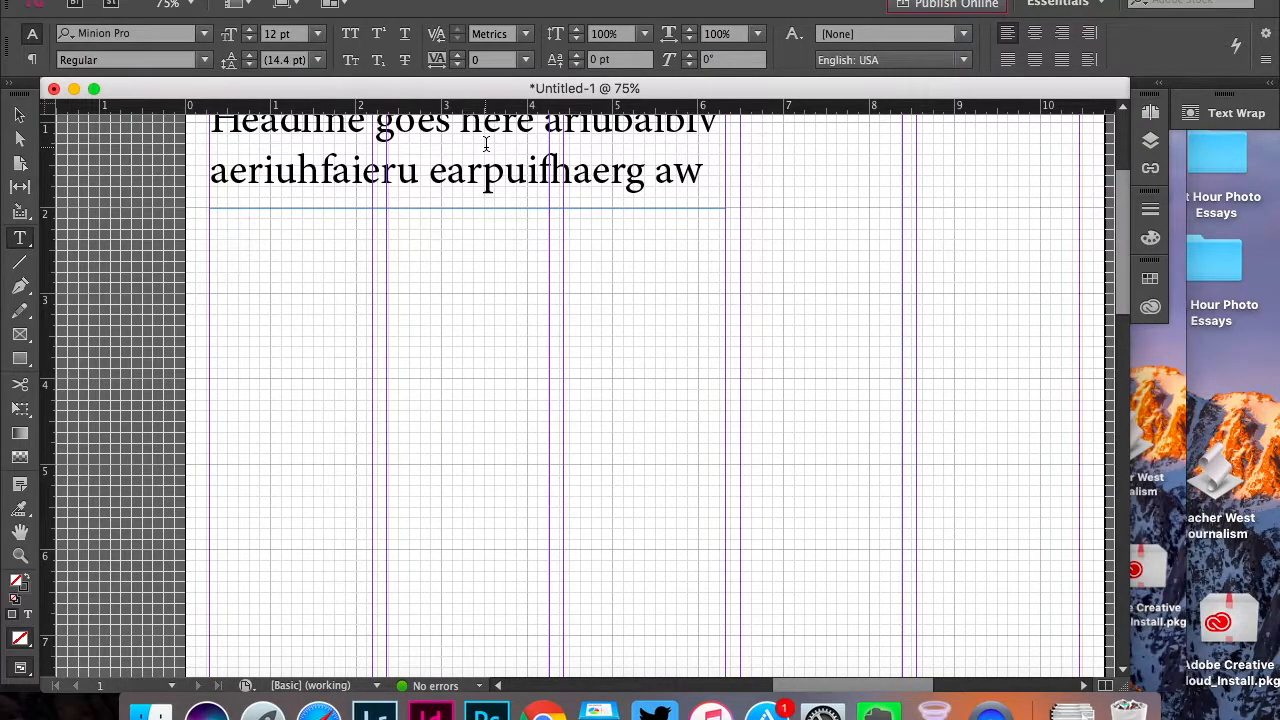
pyautogui.click(18, 117)
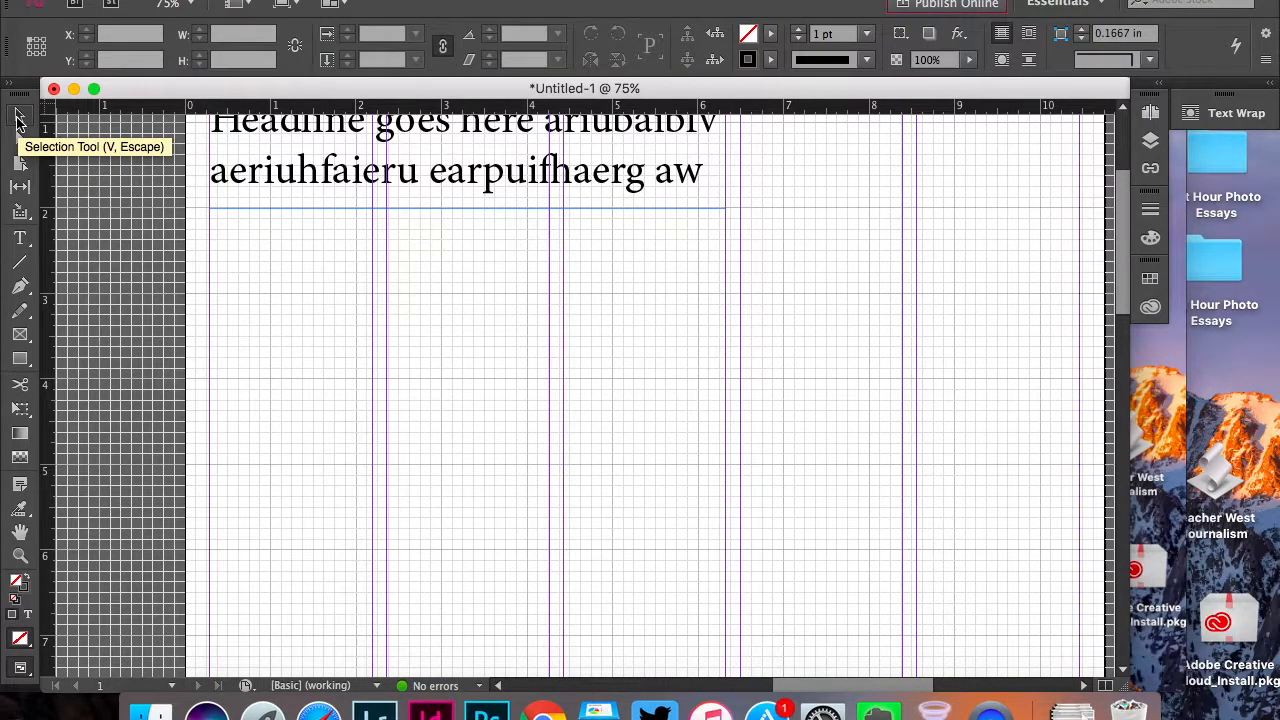
pyautogui.click(534, 209)
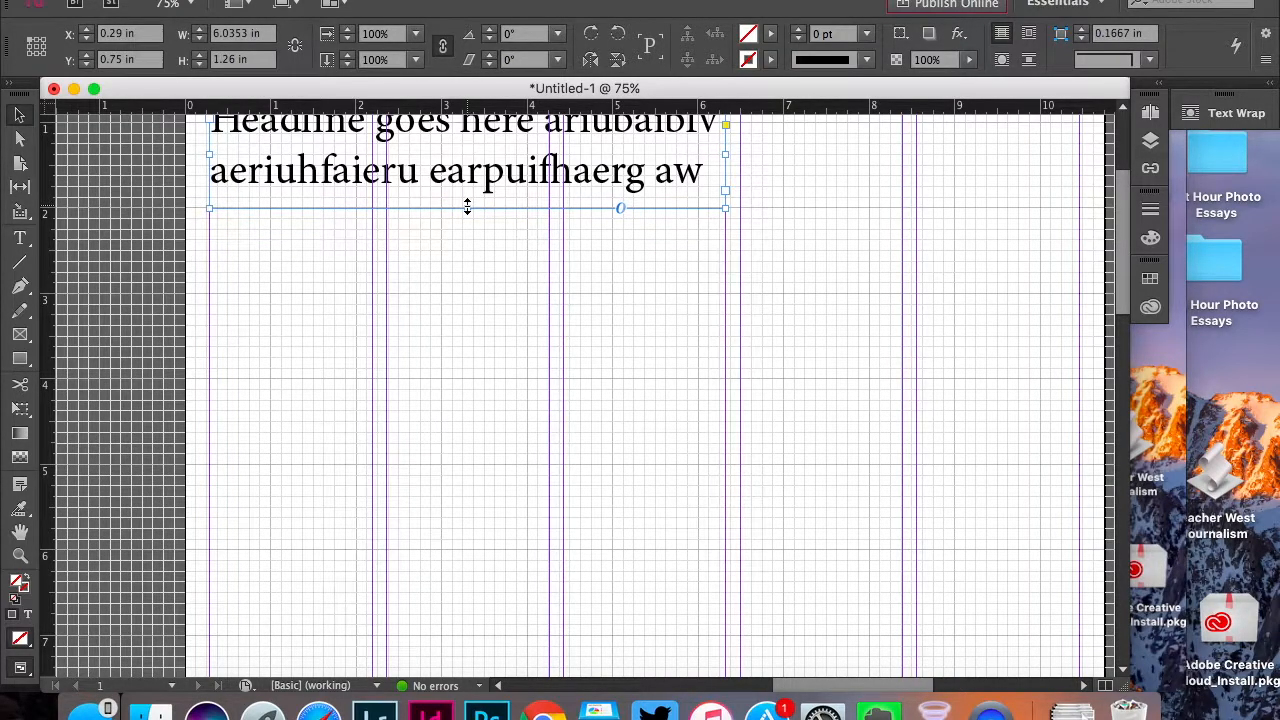
pyautogui.moveTo(467, 207); pyautogui.dragTo(467, 197)
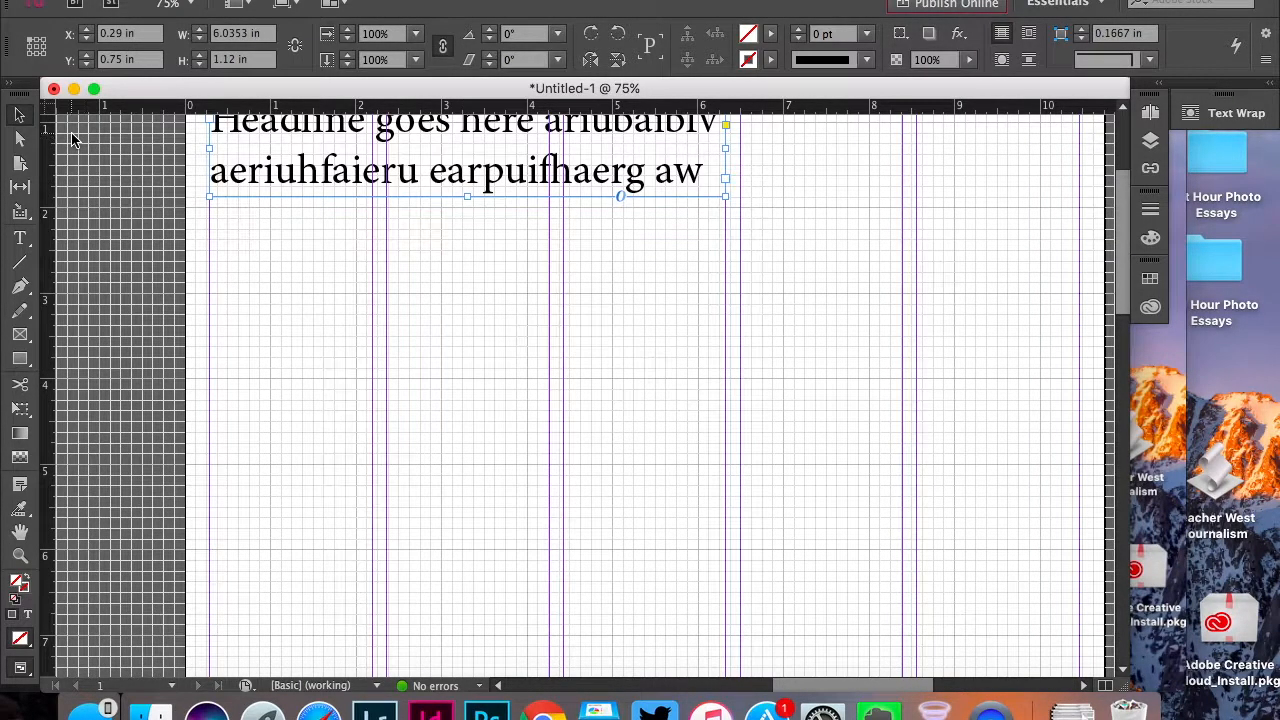
# Draw a body text frame about 6.04 by 5 in across the first three columns, just below the headline frame
pyautogui.click(21, 241)
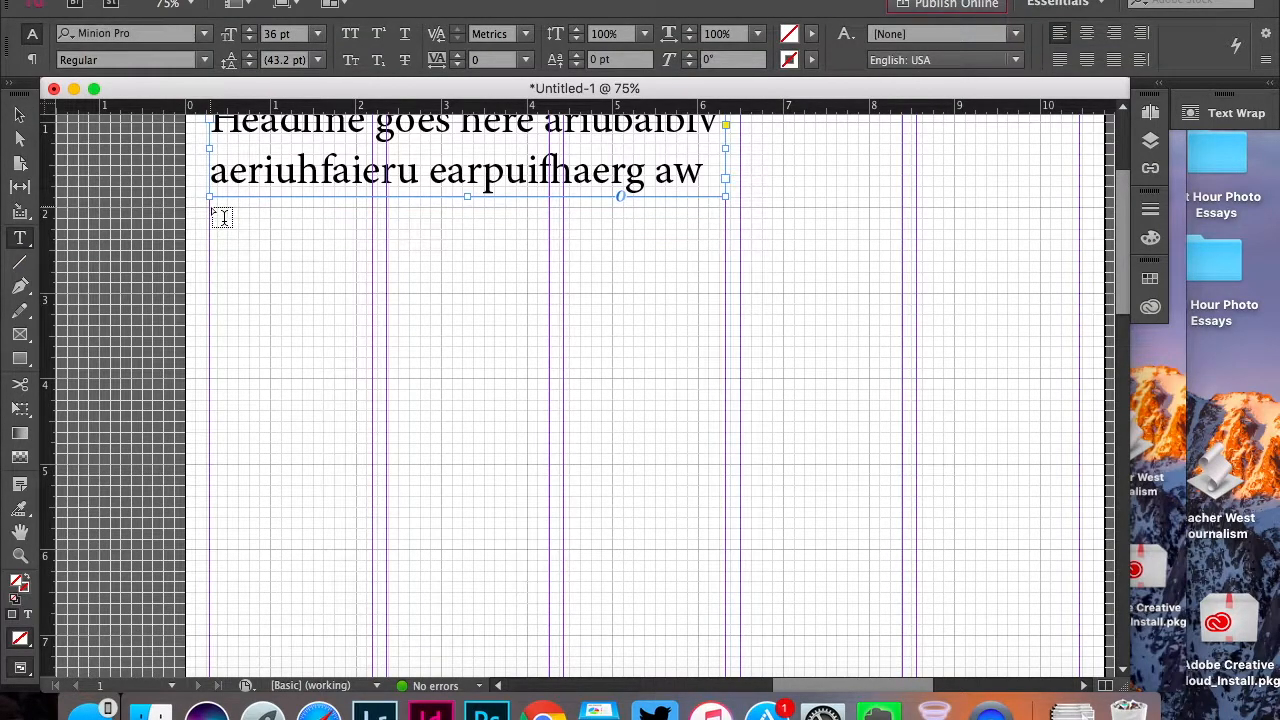
pyautogui.moveTo(210, 207); pyautogui.dragTo(729, 637)
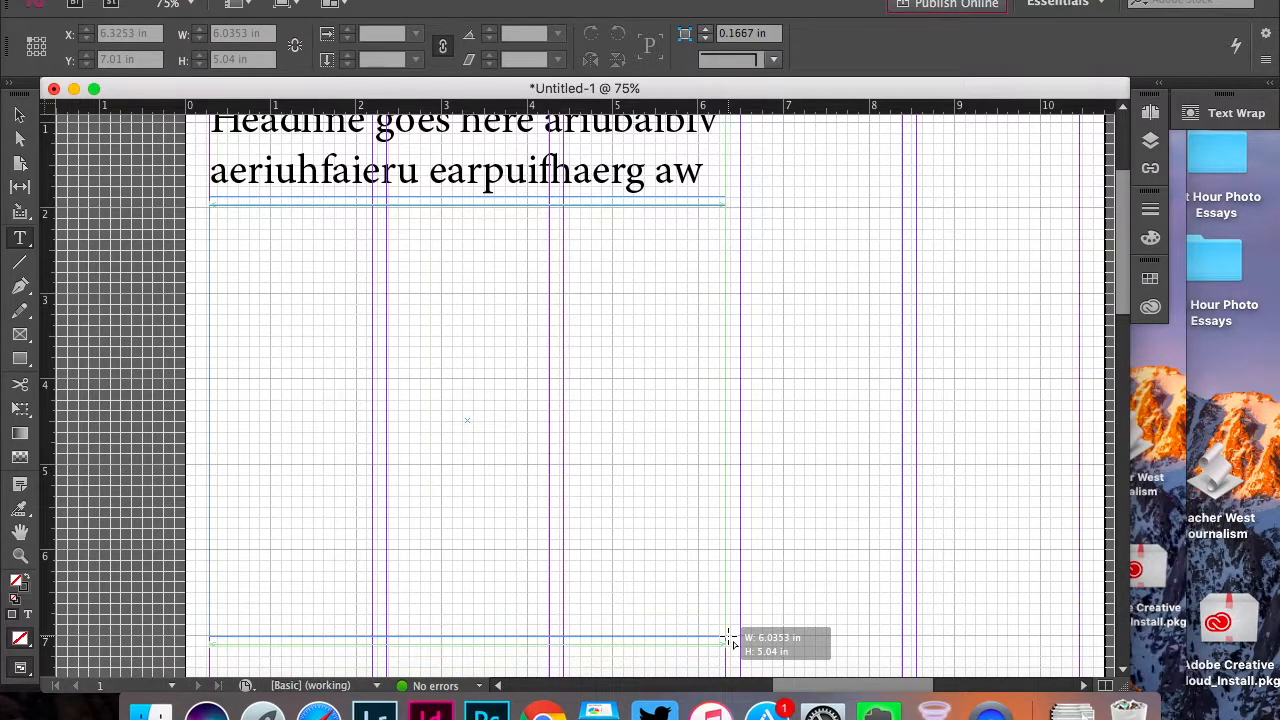
pyautogui.moveTo(729, 639); pyautogui.dragTo(729, 636)
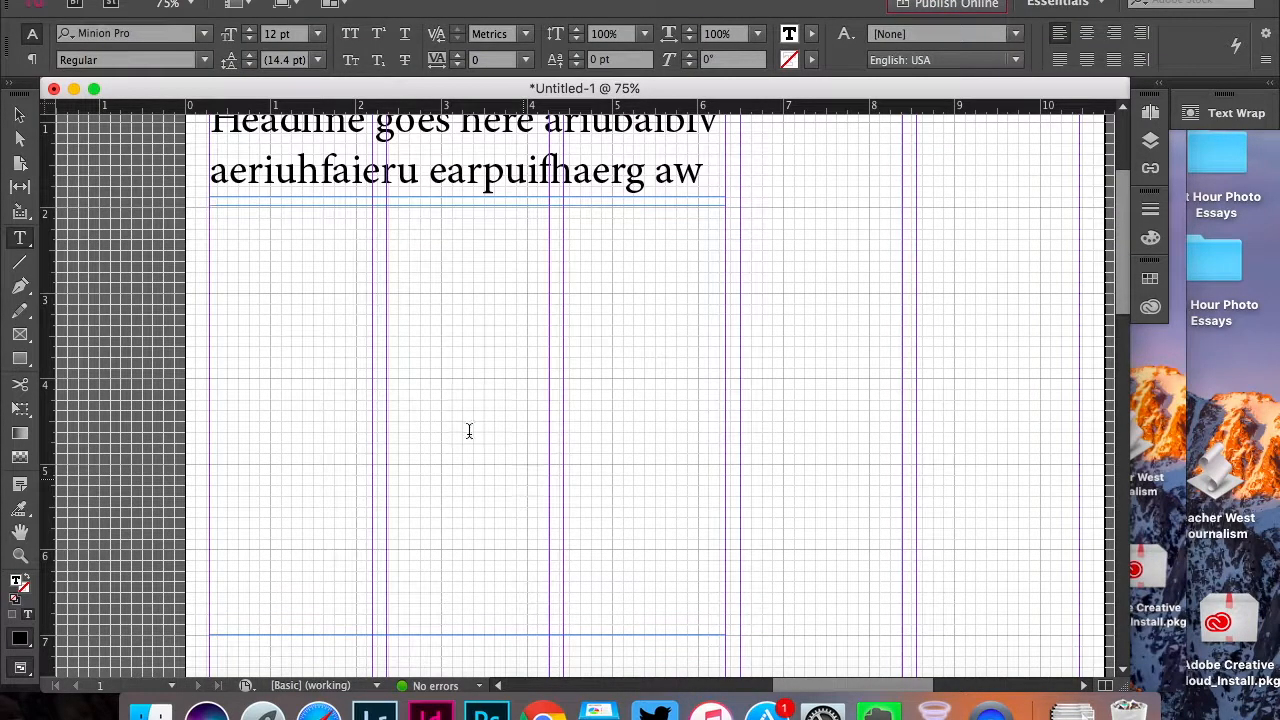
# Fill the body text frame below the headline with placeholder text
pyautogui.rightClick(364, 355)
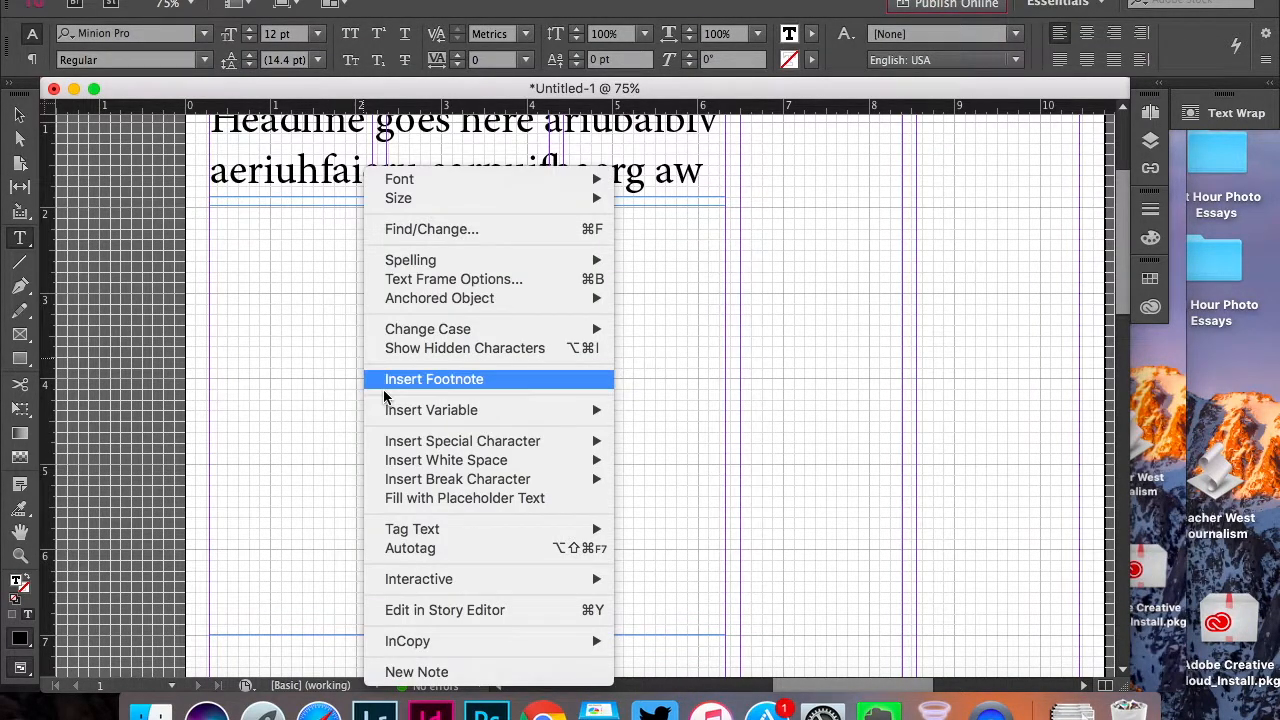
pyautogui.click(424, 498)
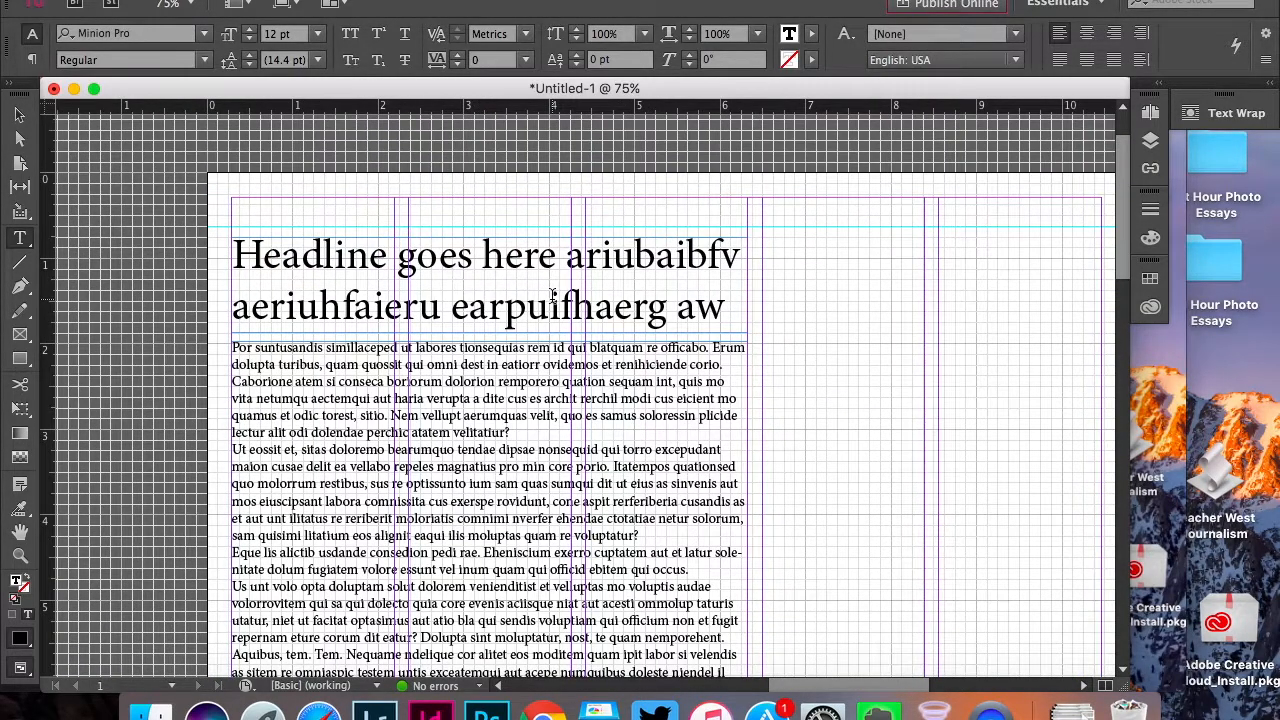
pyautogui.scroll(-5, 587, 423)
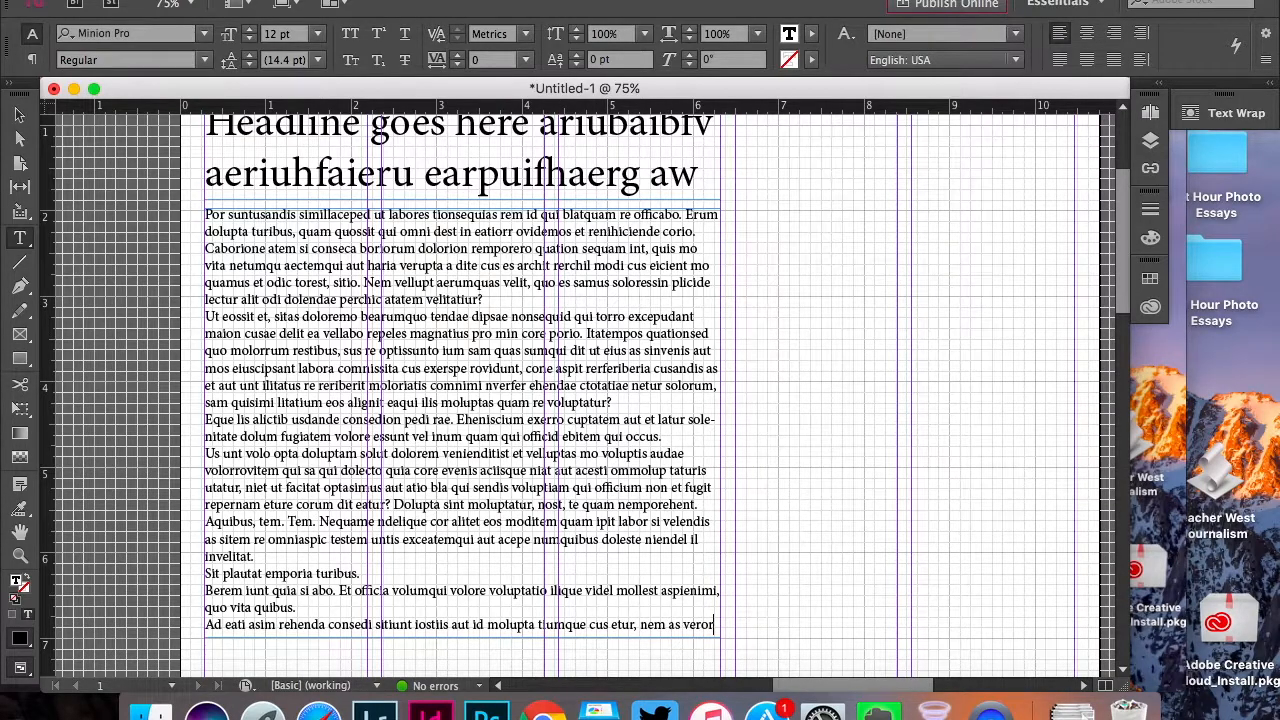
# Divide the body text frame into three columns through its Text Frame Options
pyautogui.click(373, 0)
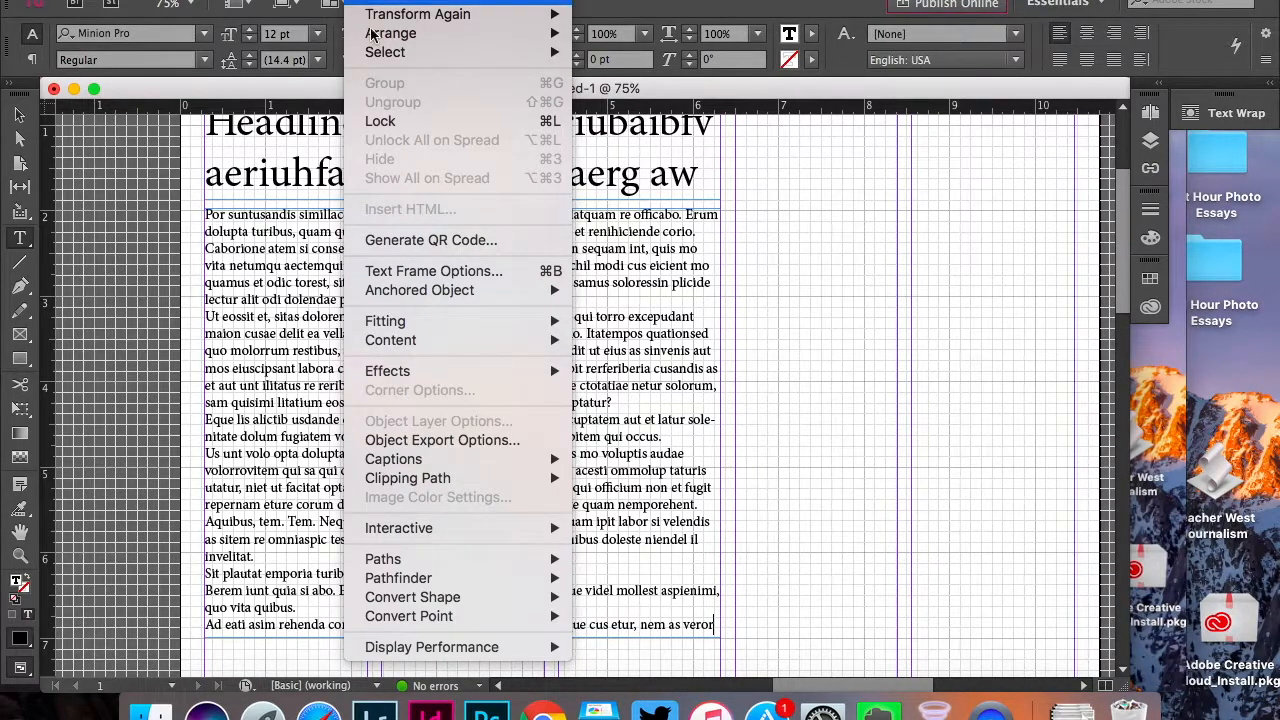
pyautogui.click(397, 271)
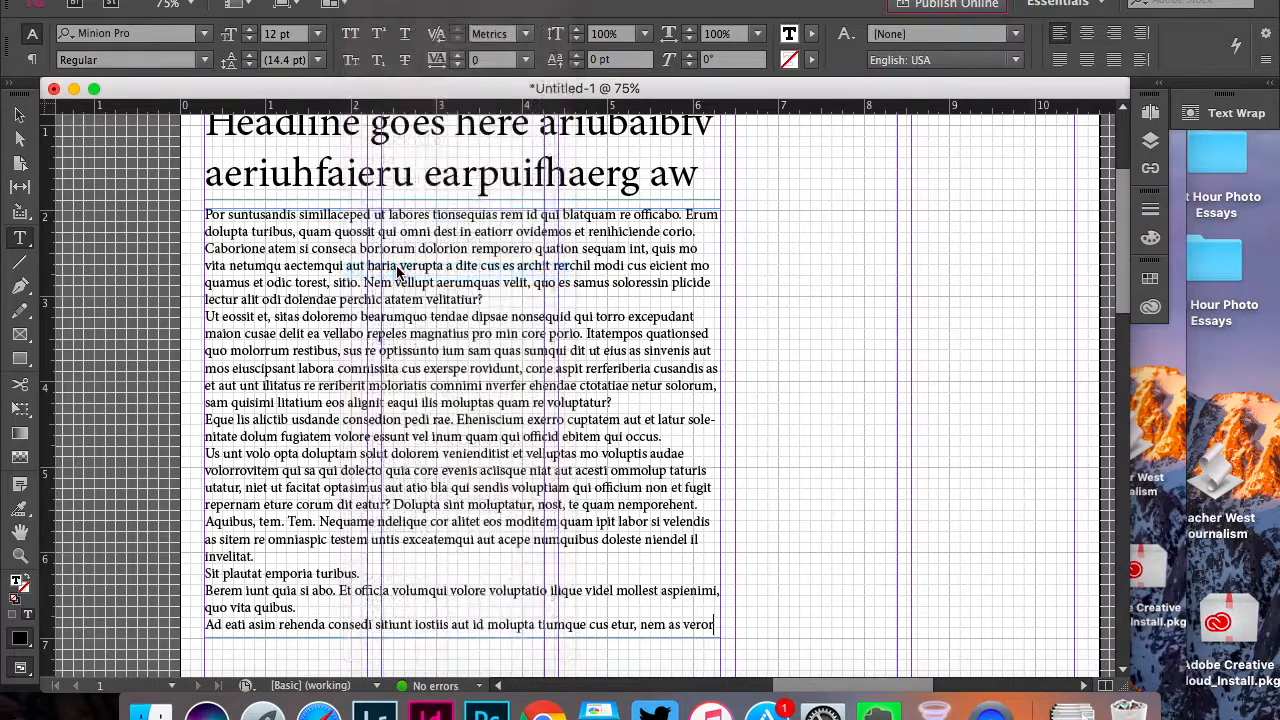
pyautogui.click(641, 183)
pyautogui.click(641, 183)
pyautogui.click(905, 522)
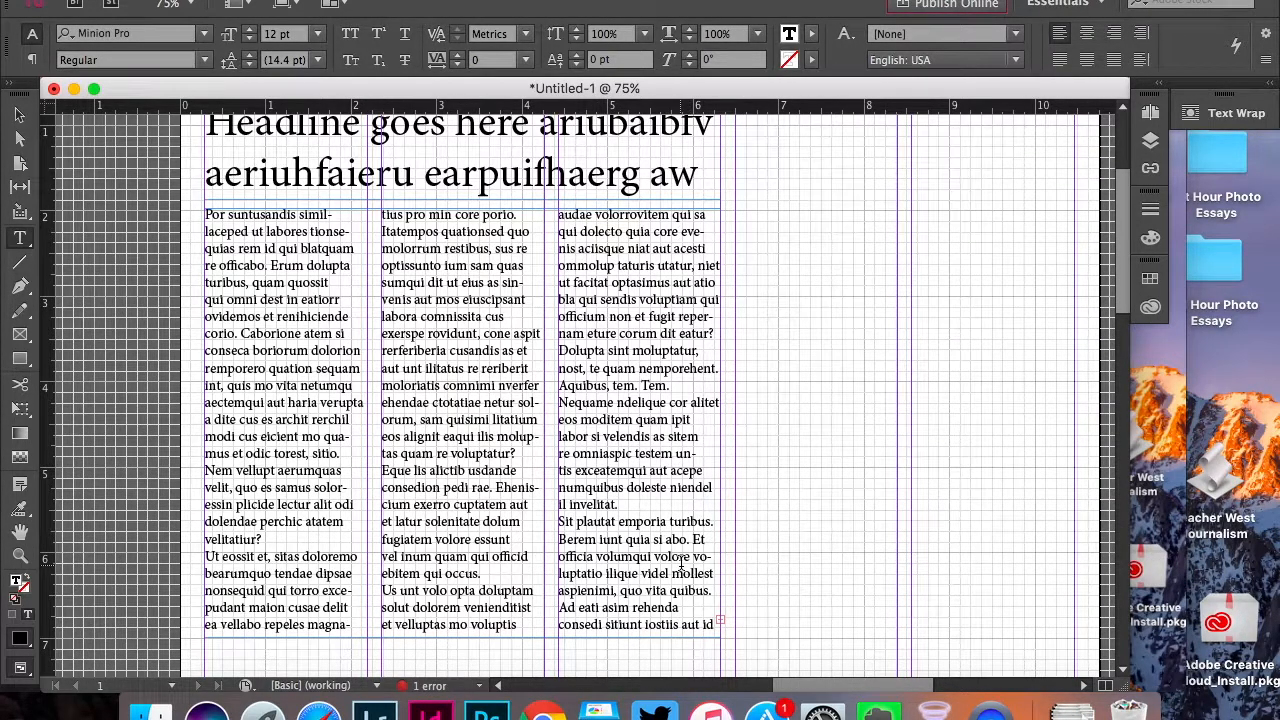
# Flow the body frame's overset text into a new threaded frame in the page's fourth column
pyautogui.click(20, 115)
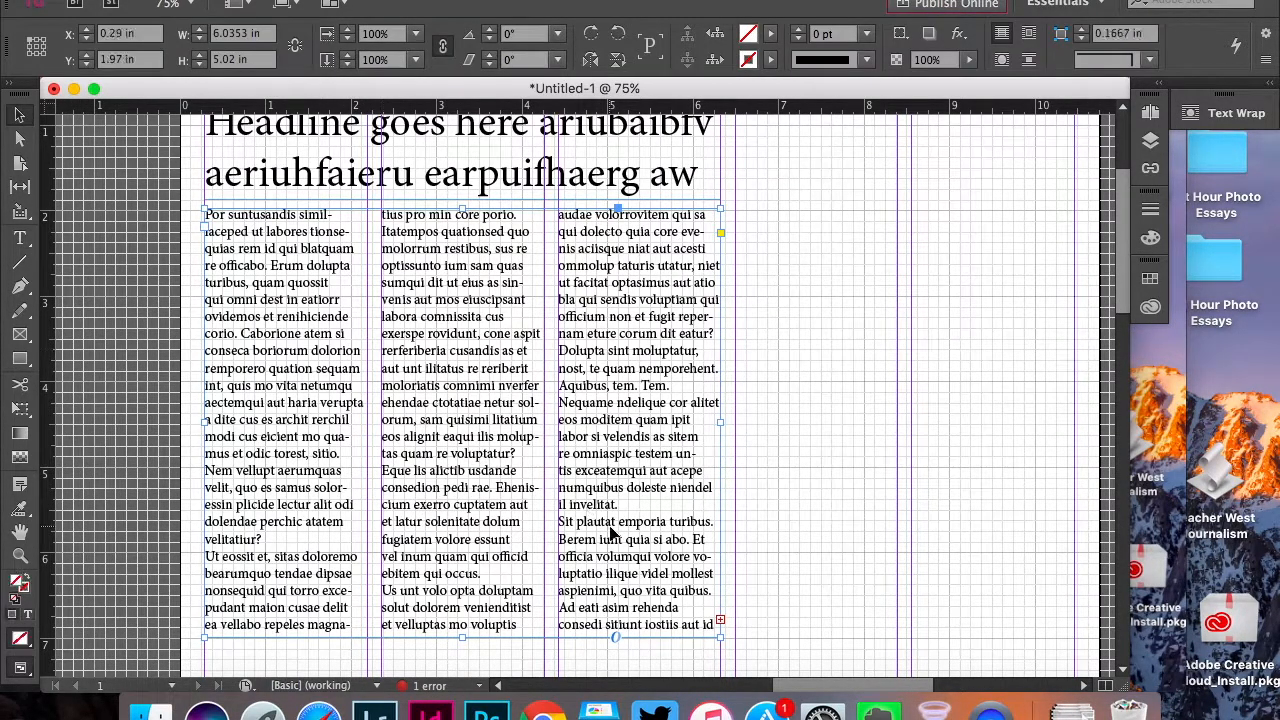
pyautogui.click(722, 625)
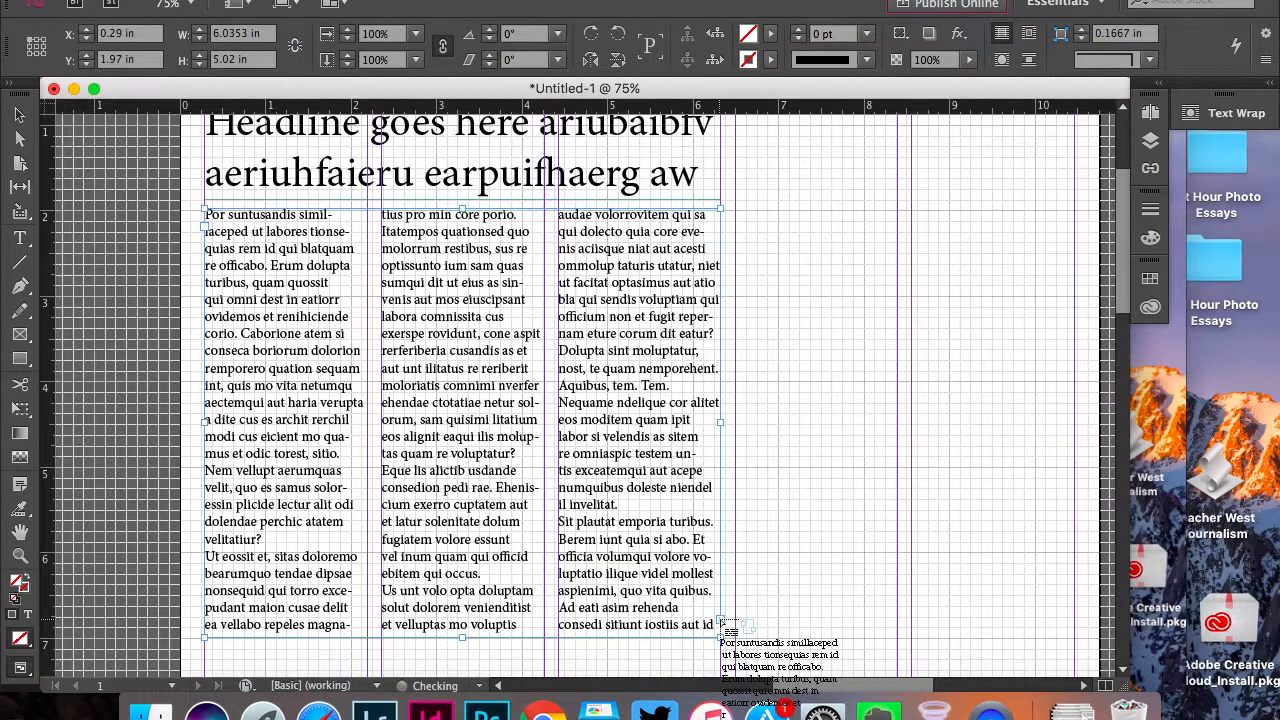
pyautogui.click(834, 424)
# Delete the overflow text "molupta tiumque cus etur, nem as veror" and the emptied threaded frame in the fourth column
pyautogui.doubleClick(822, 442)
pyautogui.moveTo(822, 439); pyautogui.dragTo(724, 424)
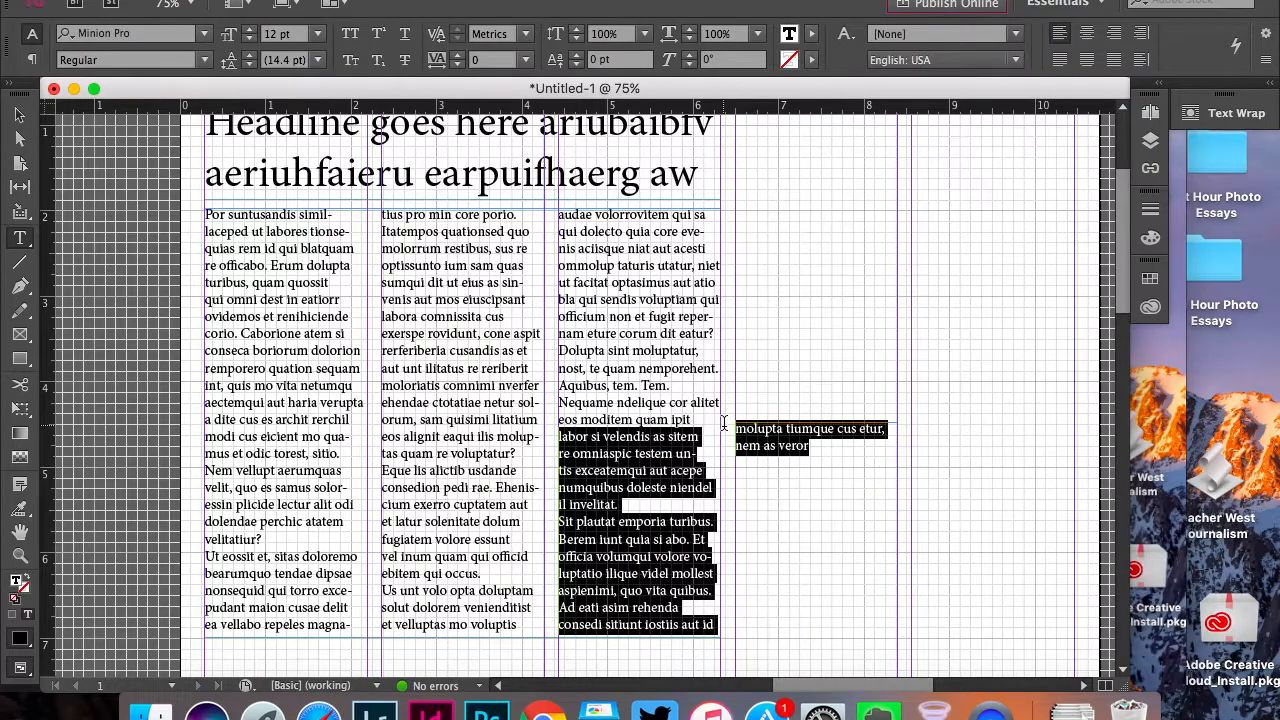
pyautogui.click(802, 472)
pyautogui.moveTo(825, 445); pyautogui.dragTo(736, 428)
pyautogui.press('BackSpace')
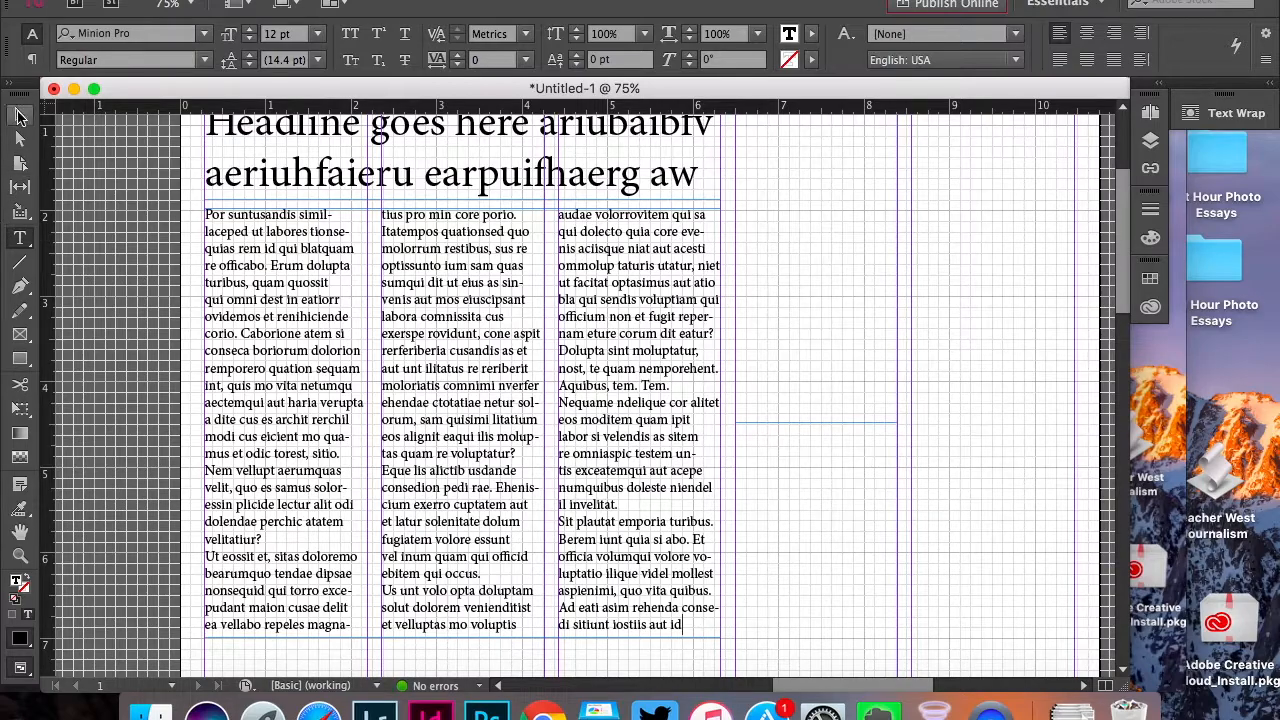
pyautogui.click(19, 115)
pyautogui.click(816, 479)
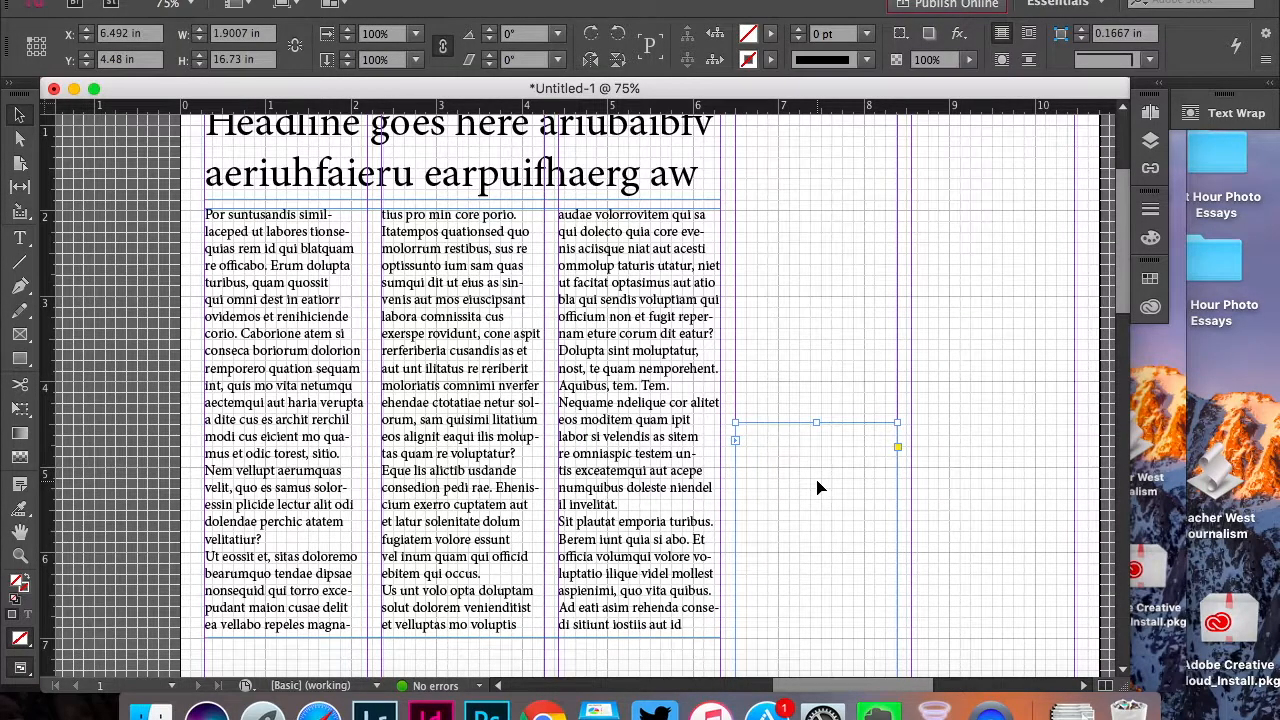
pyautogui.press('BackSpace')
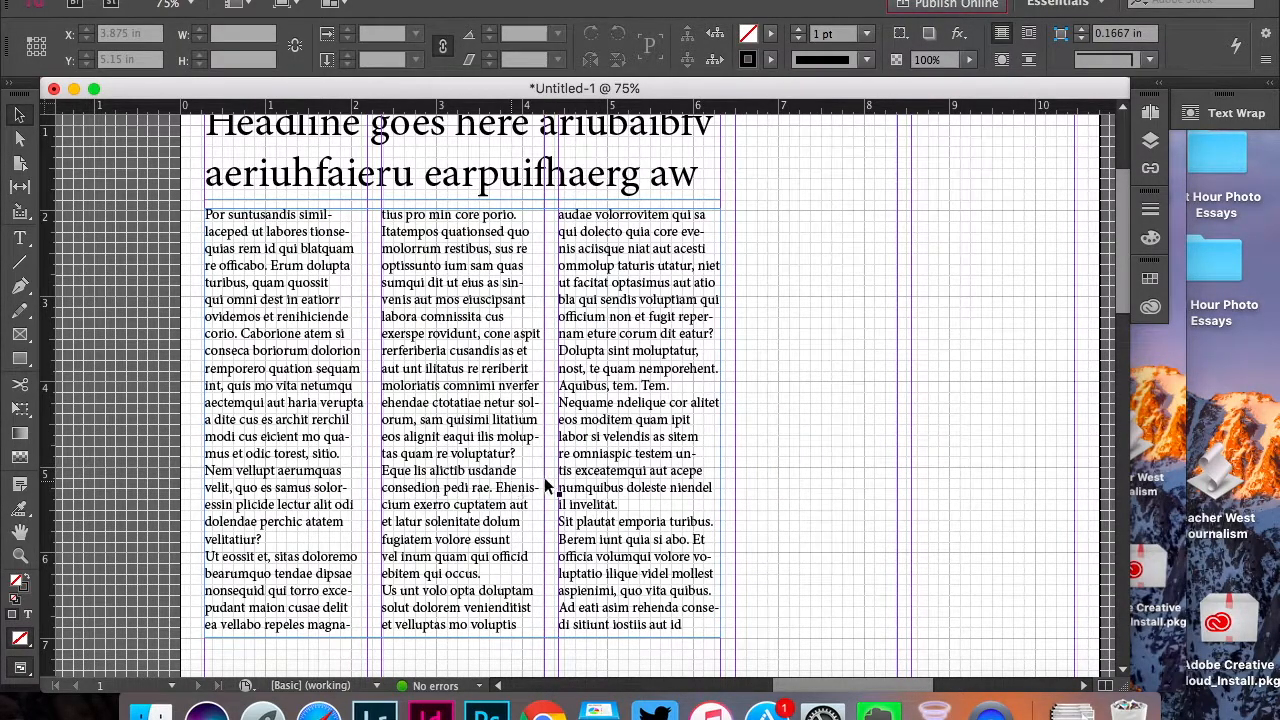
pyautogui.scroll(1, 538, 448)
pyautogui.scroll(-5, 538, 456)
pyautogui.hscroll(2, 538, 456)
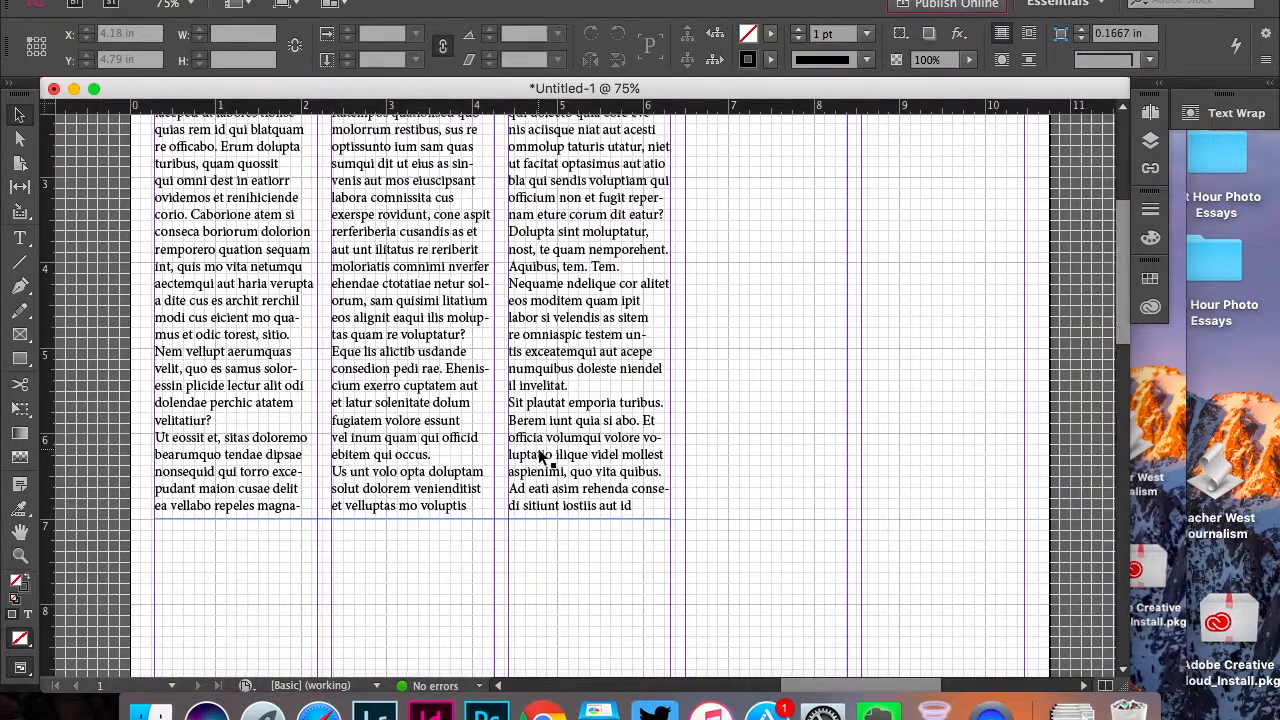
pyautogui.scroll(2, 540, 456)
pyautogui.hscroll(-1, 540, 456)
pyautogui.hscroll(3, 538, 456)
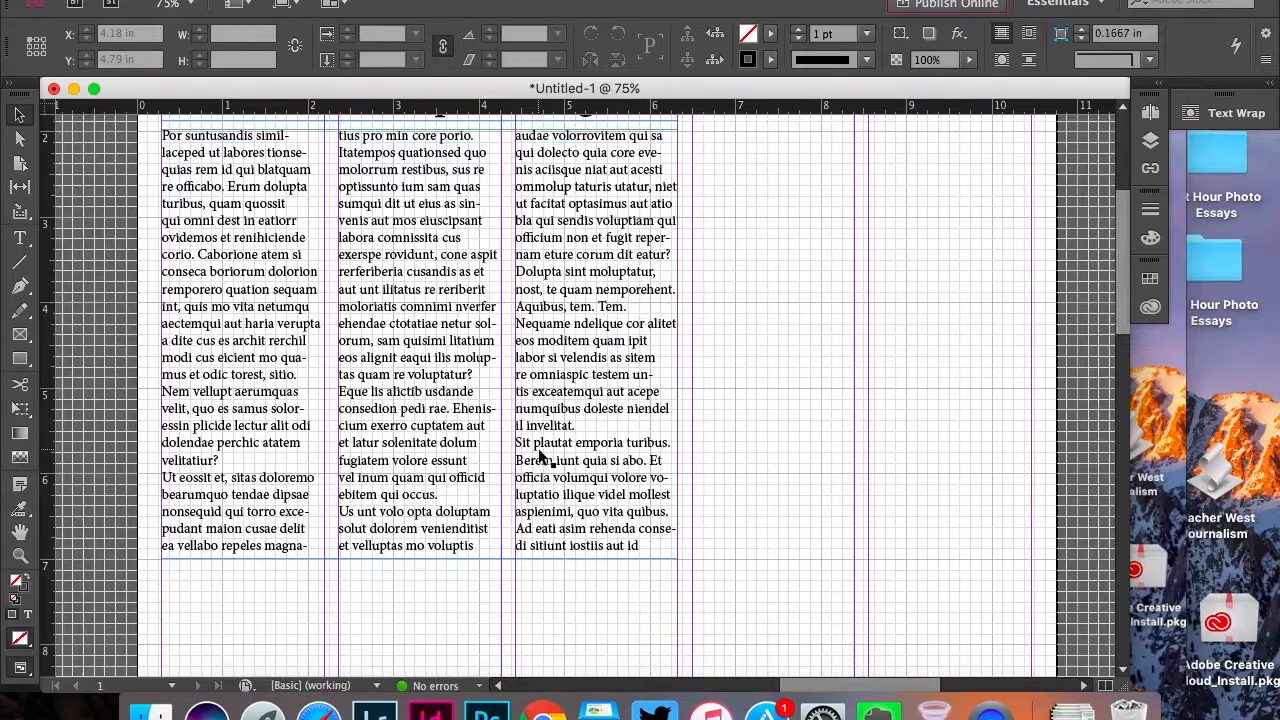
pyautogui.scroll(-2, 538, 456)
pyautogui.scroll(7, 540, 456)
# Draw a rectangular picture frame about 3.97 by 2 in across the fourth and fifth columns, level with the body text's upper edge
pyautogui.hscroll(2, 538, 450)
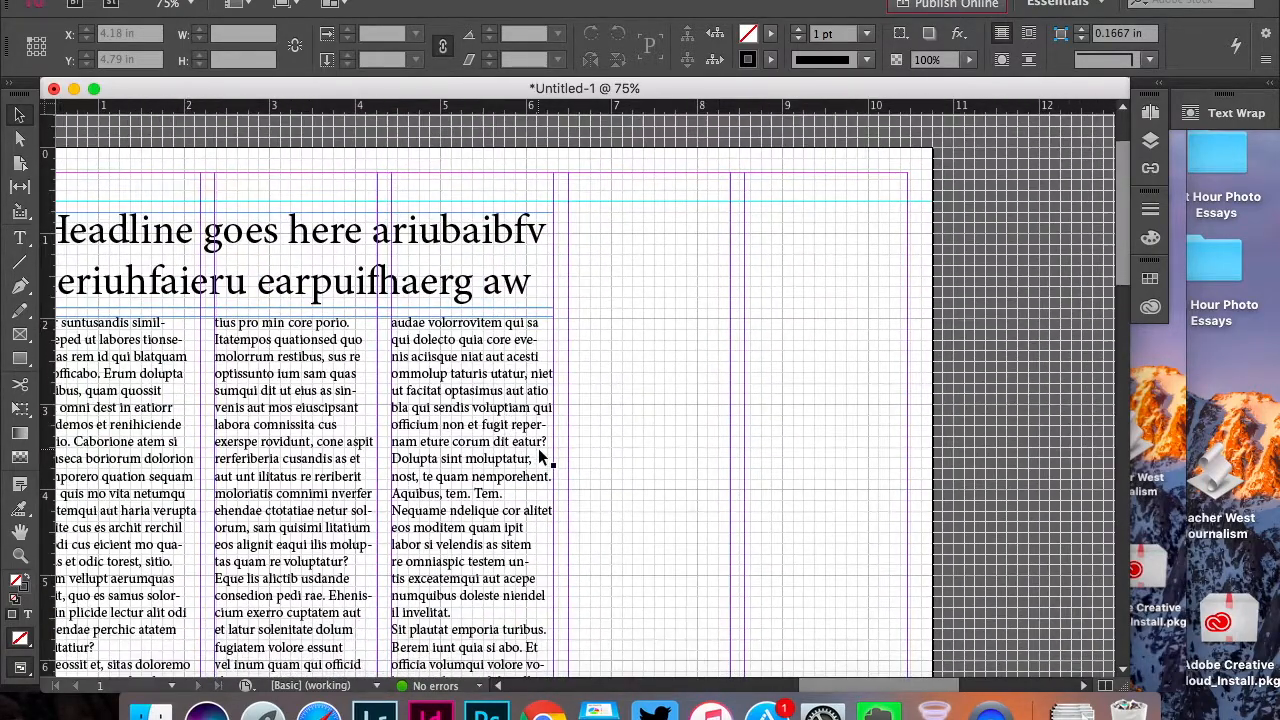
pyautogui.scroll(-5, 538, 450)
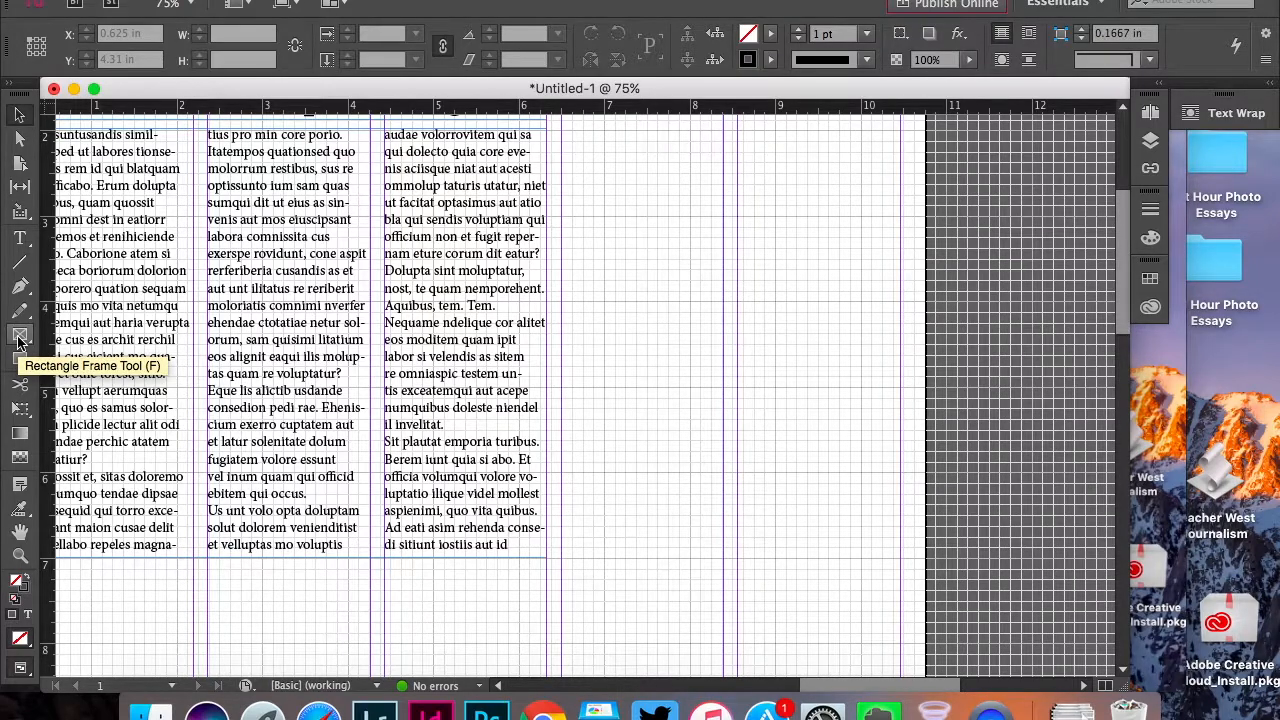
pyautogui.click(18, 340)
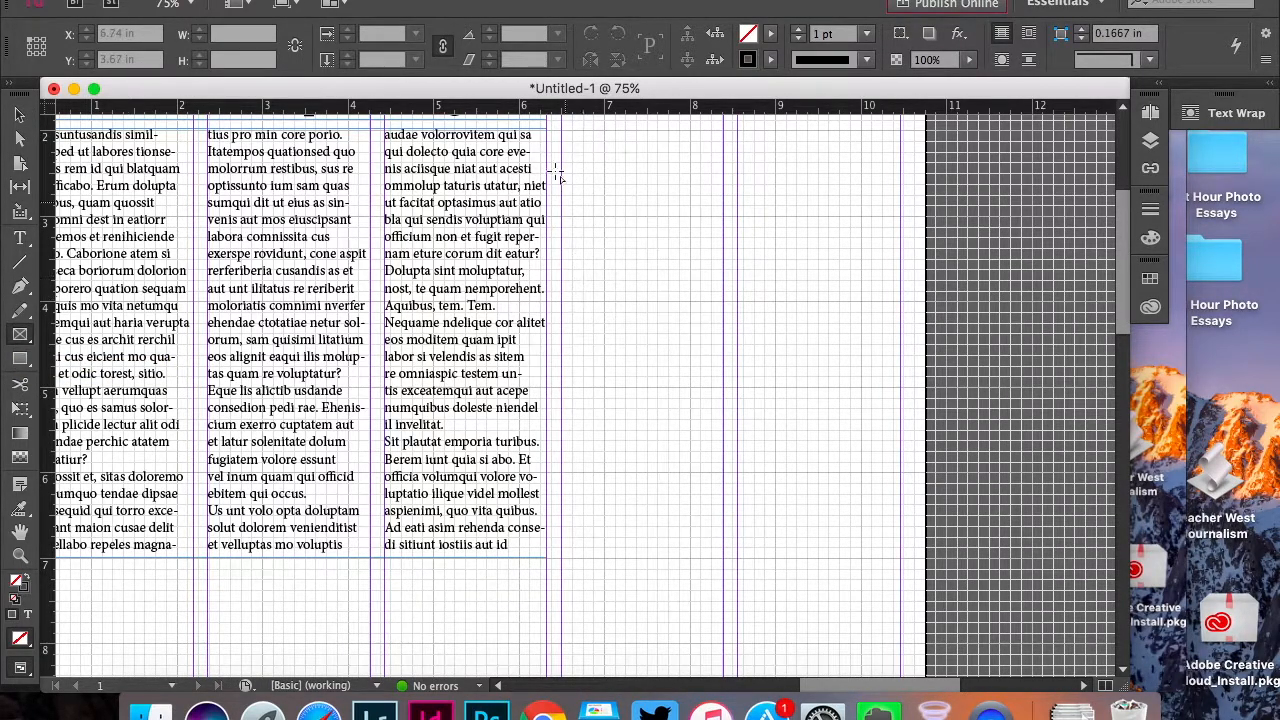
pyautogui.moveTo(563, 131); pyautogui.dragTo(901, 299)
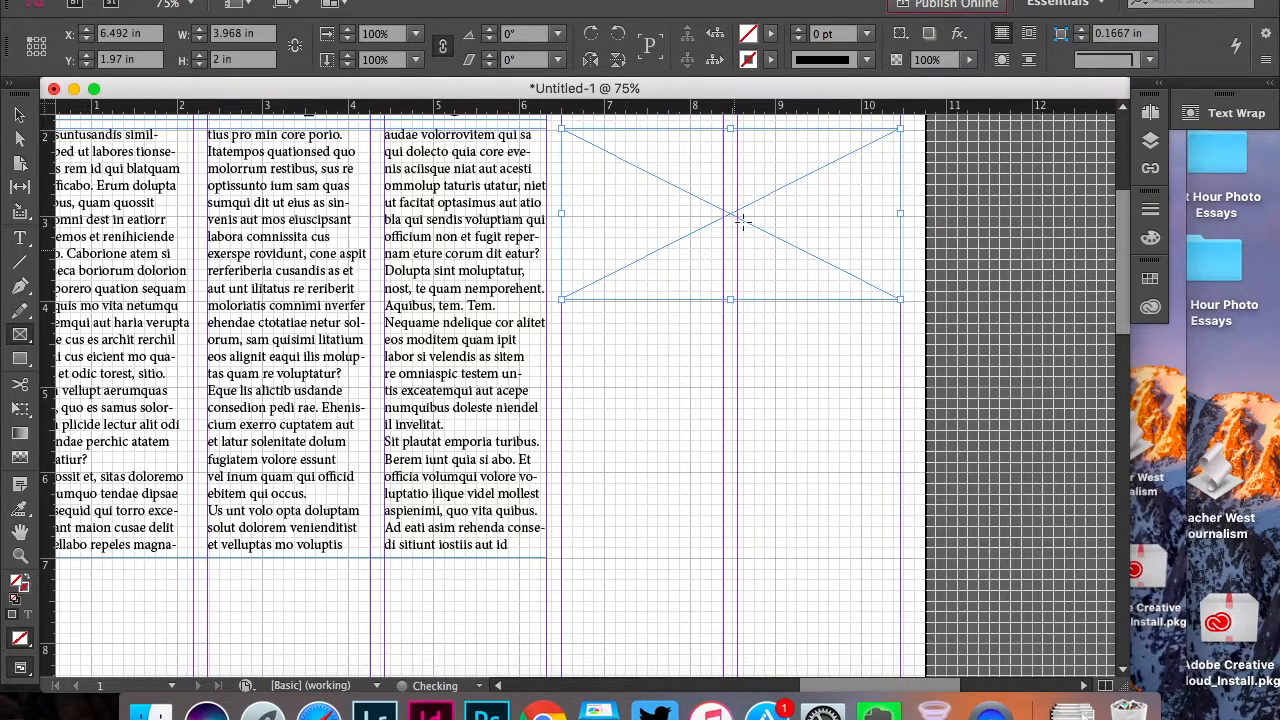
# Draw a text frame about 1.9 by 0.32 in under the picture frame in the fifth column, reading "Photo by blah blah blah"
pyautogui.click(17, 240)
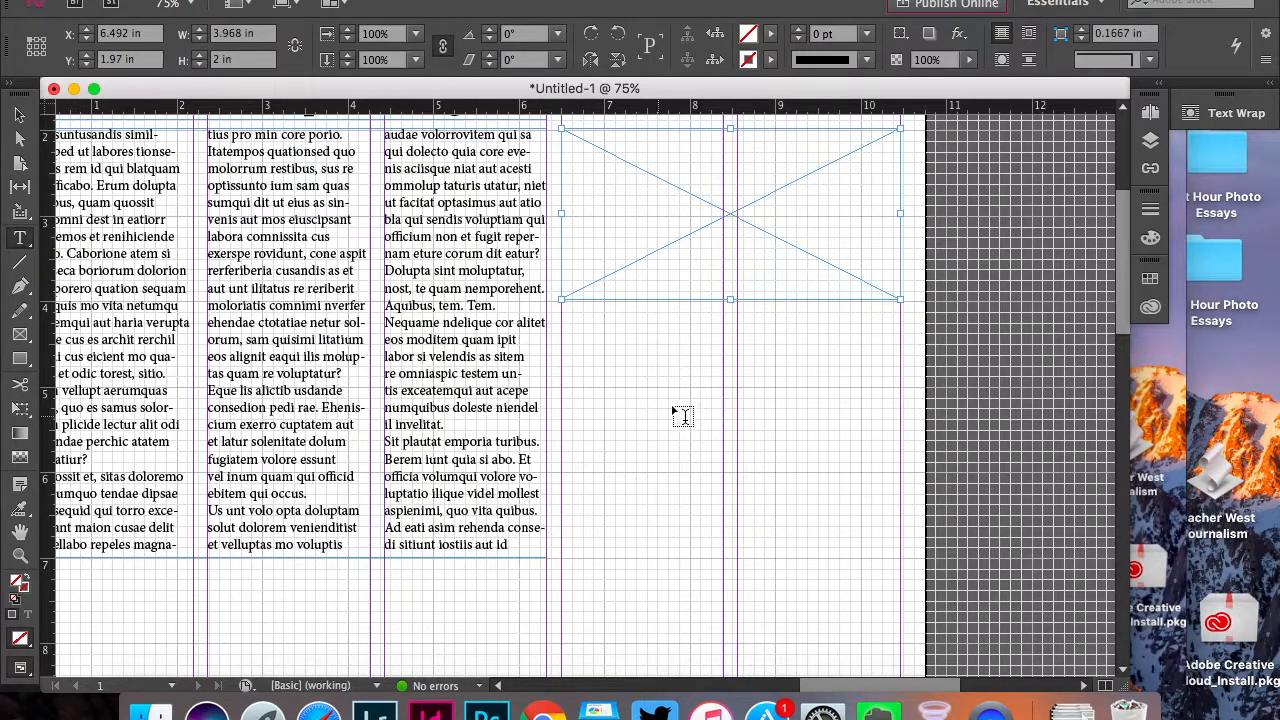
pyautogui.moveTo(737, 308); pyautogui.dragTo(900, 337)
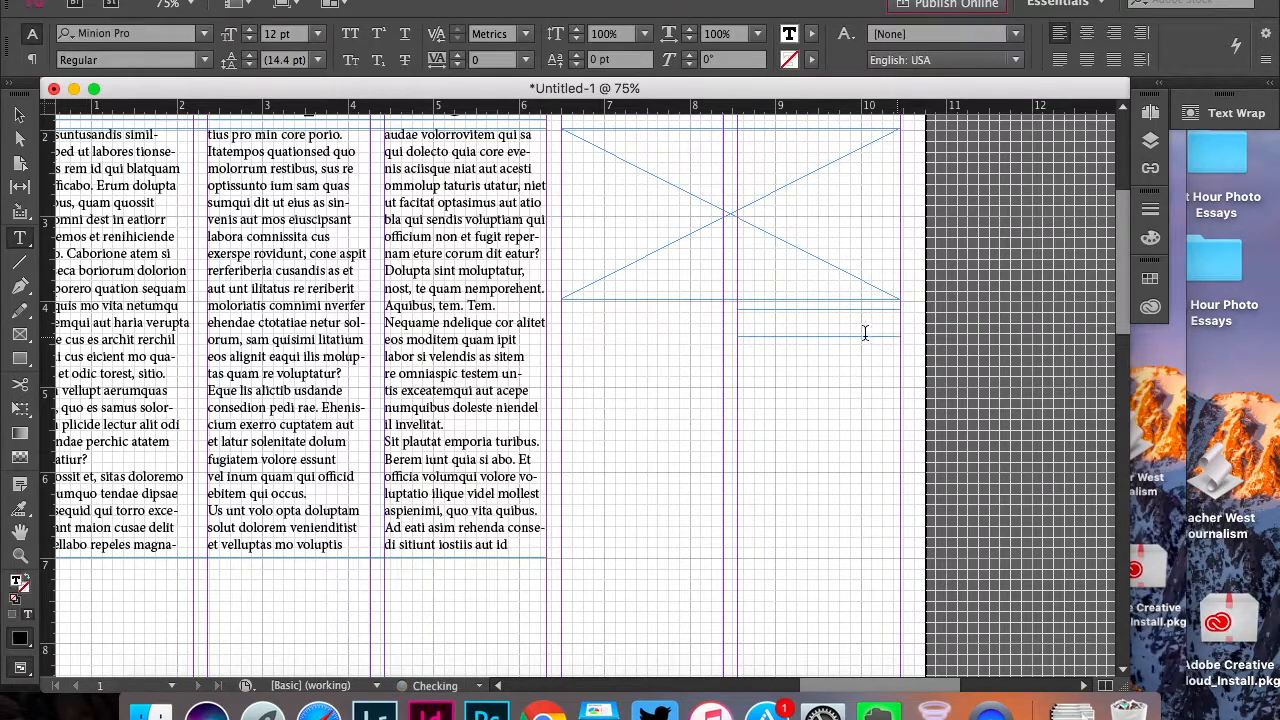
pyautogui.write('Photo by blah blah blah')
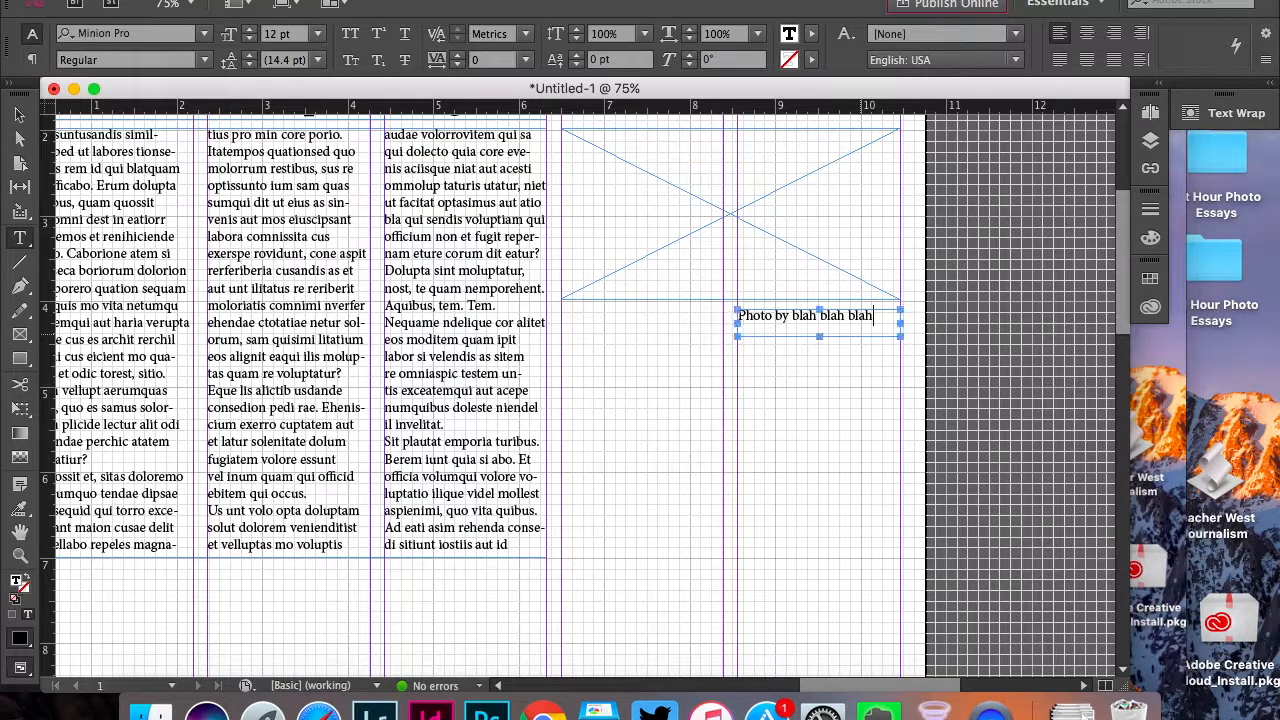
# Set the photo credit's font size to 10 pt
pyautogui.press('super+a')
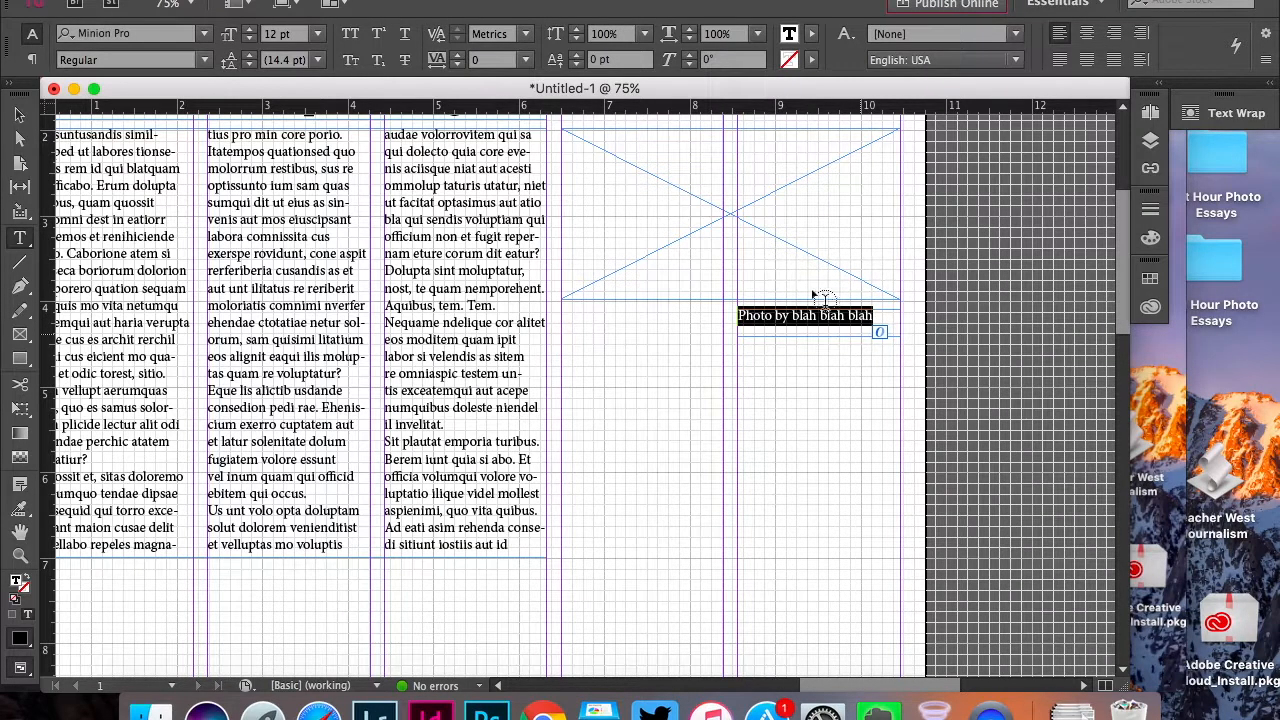
pyautogui.click(318, 40)
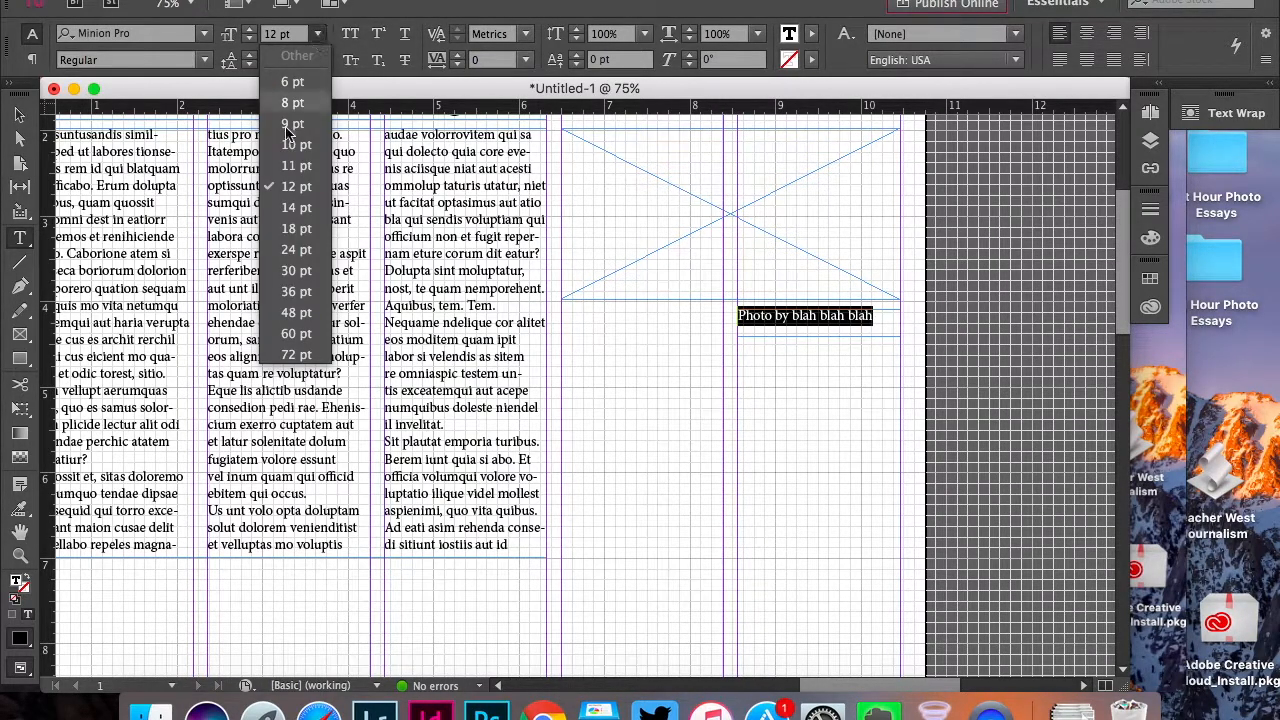
pyautogui.click(290, 138)
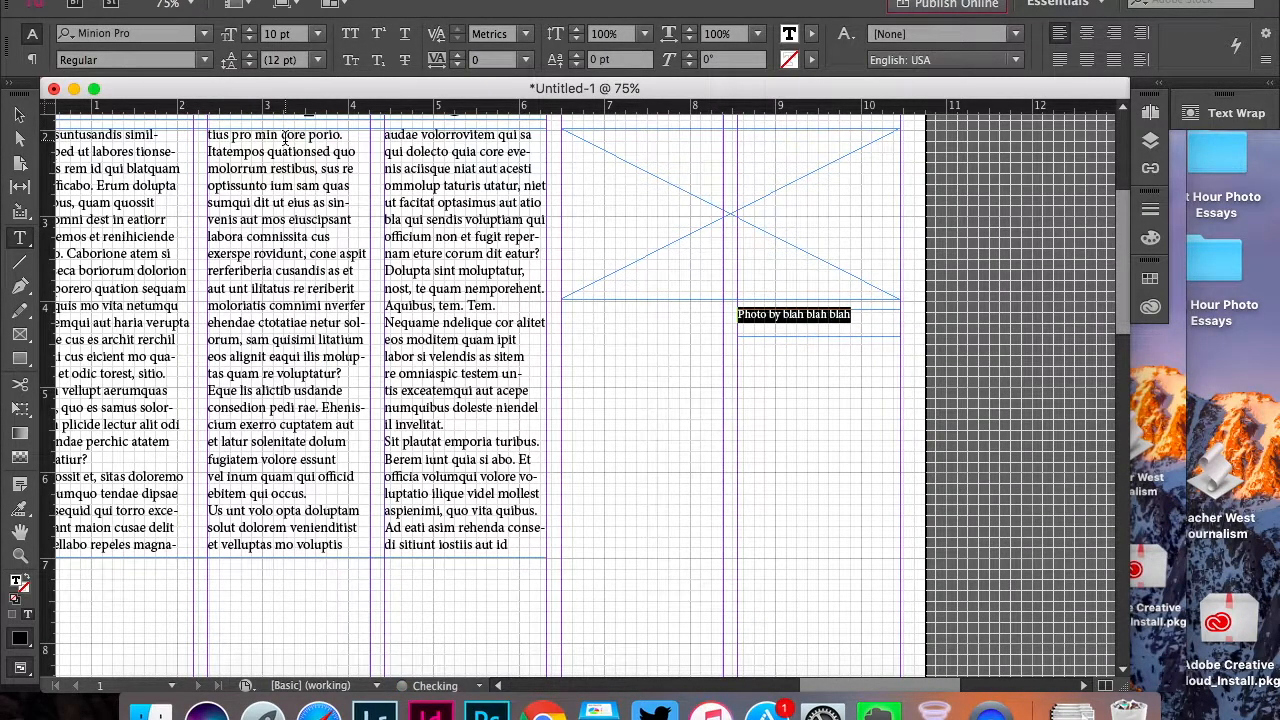
pyautogui.click(852, 318)
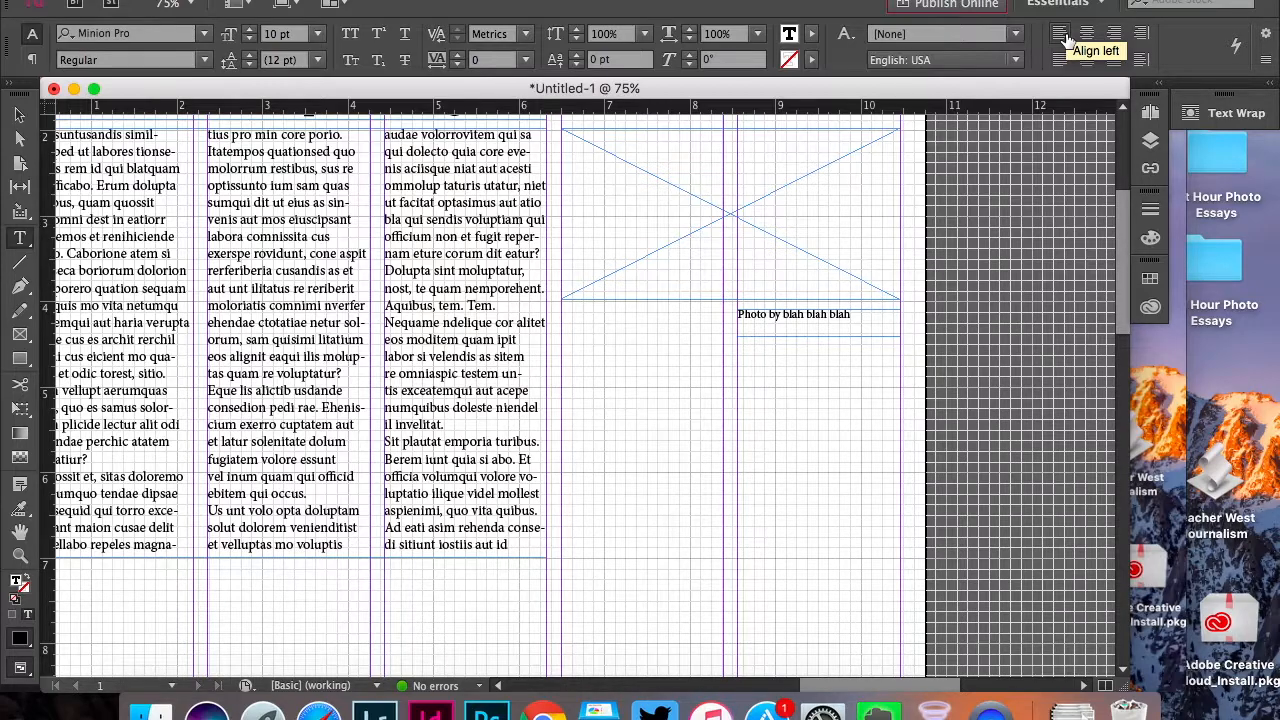
# Right-align the photo credit and shorten its frame from the lower edge to a height of about 0.16 in
pyautogui.click(1116, 37)
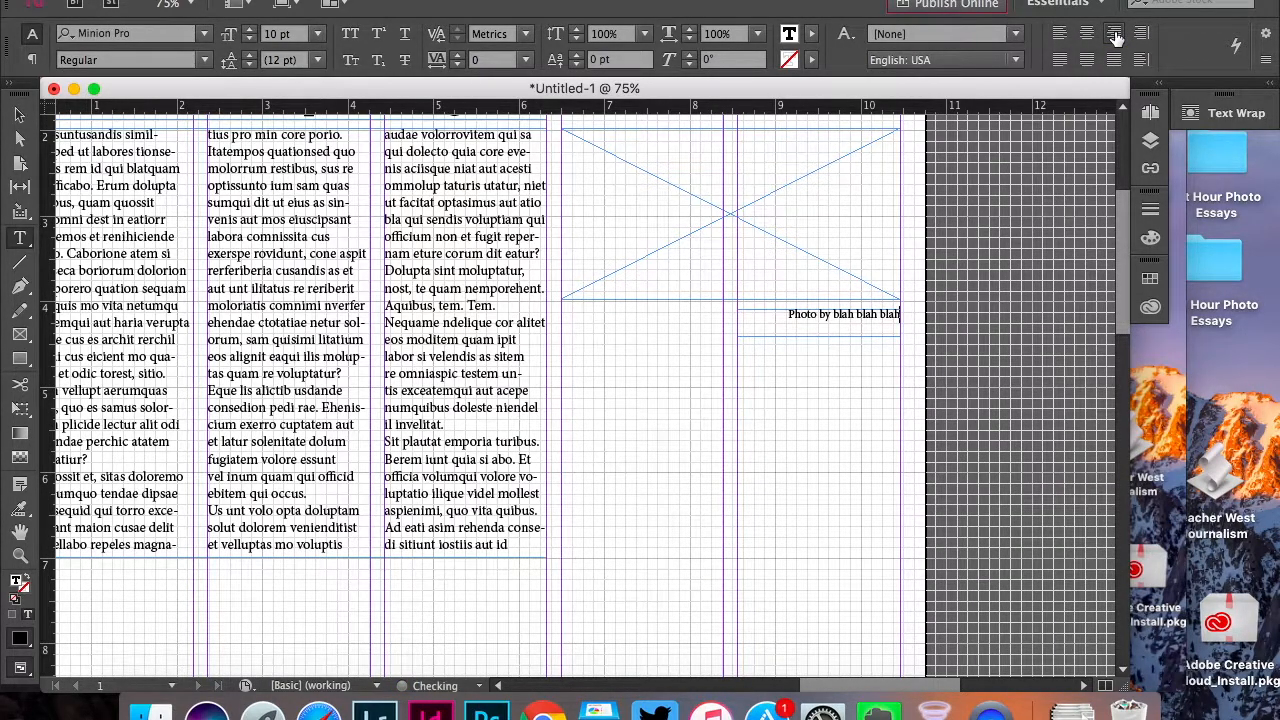
pyautogui.click(19, 115)
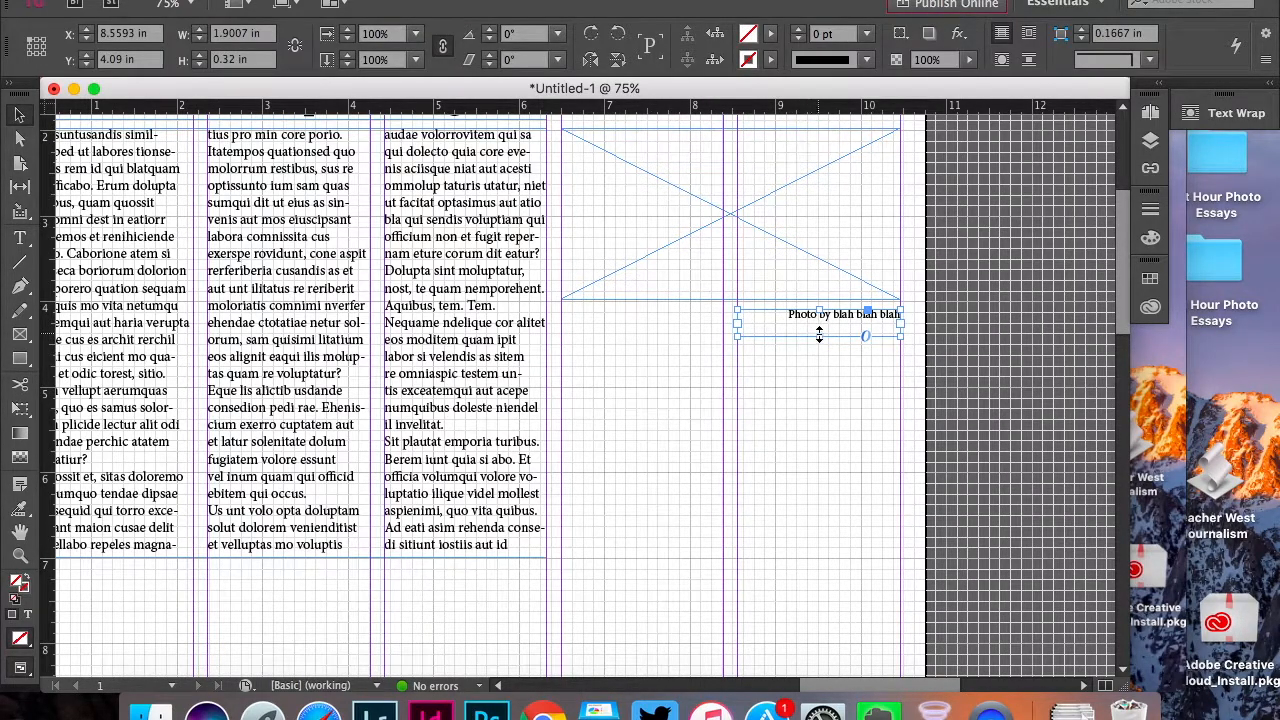
pyautogui.moveTo(819, 337); pyautogui.dragTo(818, 324)
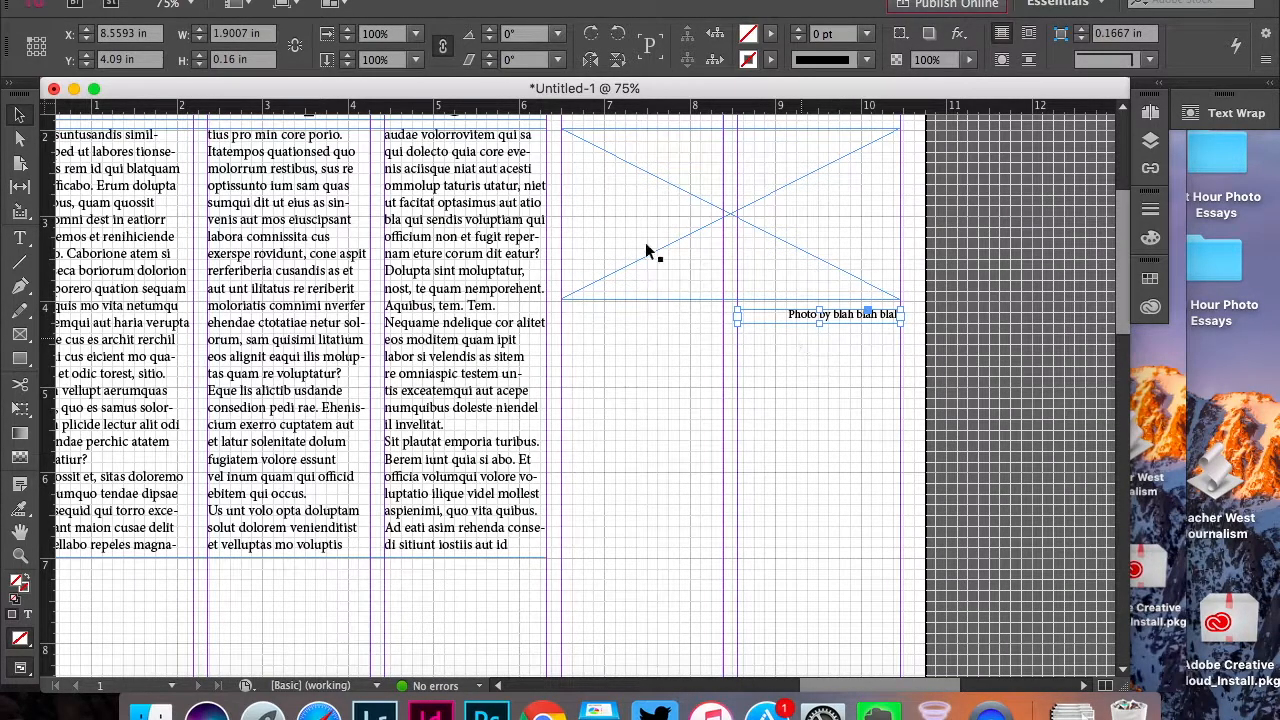
# Draw a caption frame across columns four and five below the credit and enter "Awesome caption goes here blaho;ahirf ohuaer;f aw;hufa awfiuhaerg;uhaerg;oh aeor;hg ;ohuaergoih"
pyautogui.click(19, 238)
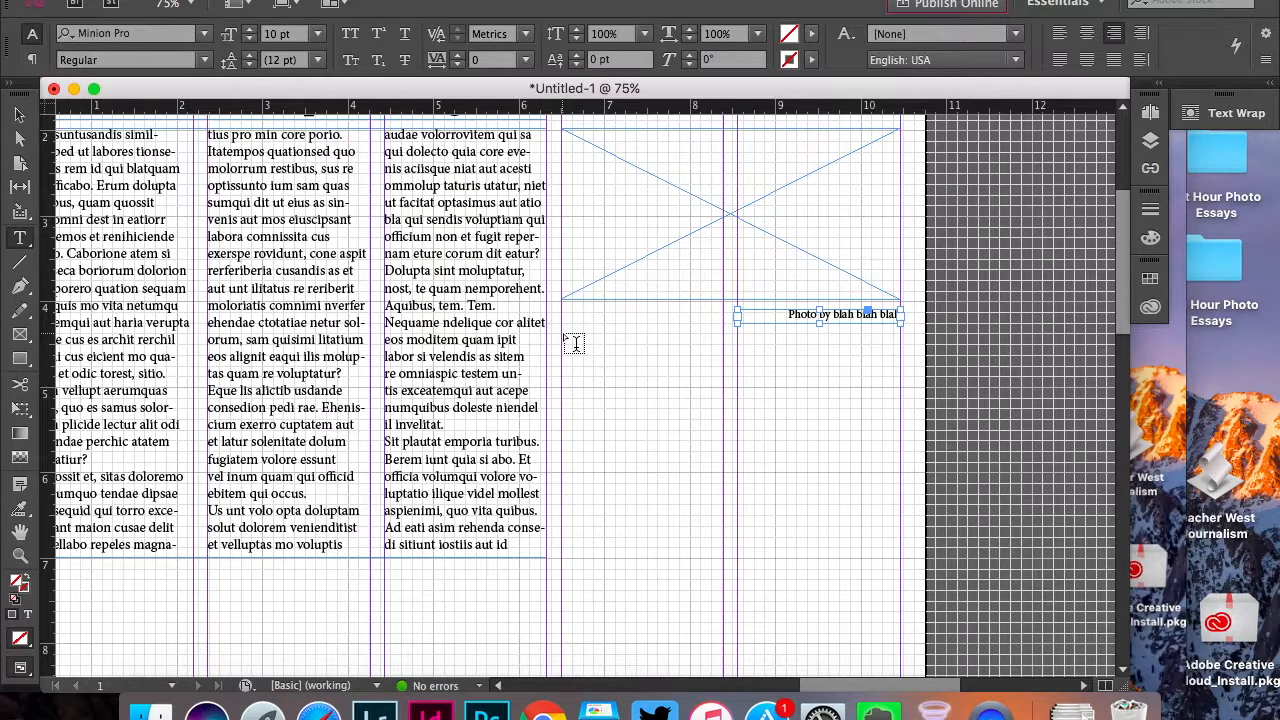
pyautogui.moveTo(563, 334); pyautogui.dragTo(902, 368)
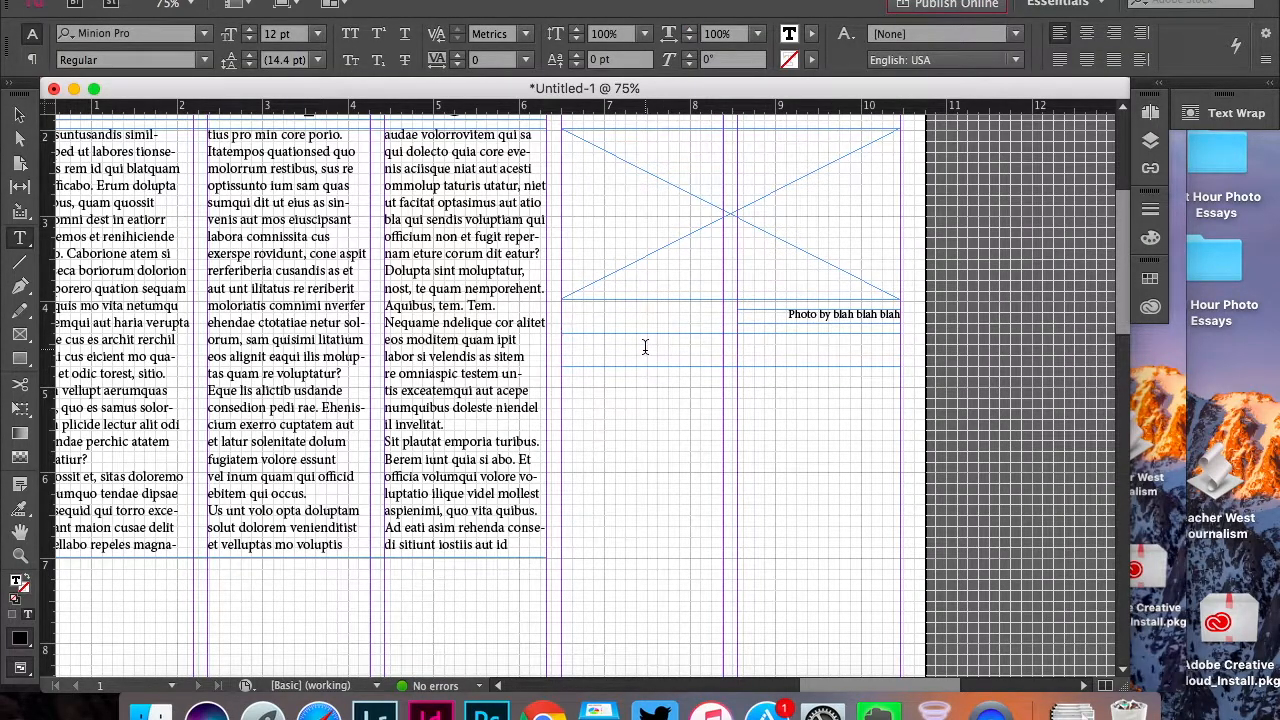
pyautogui.write('Awesome caption goes here blah')
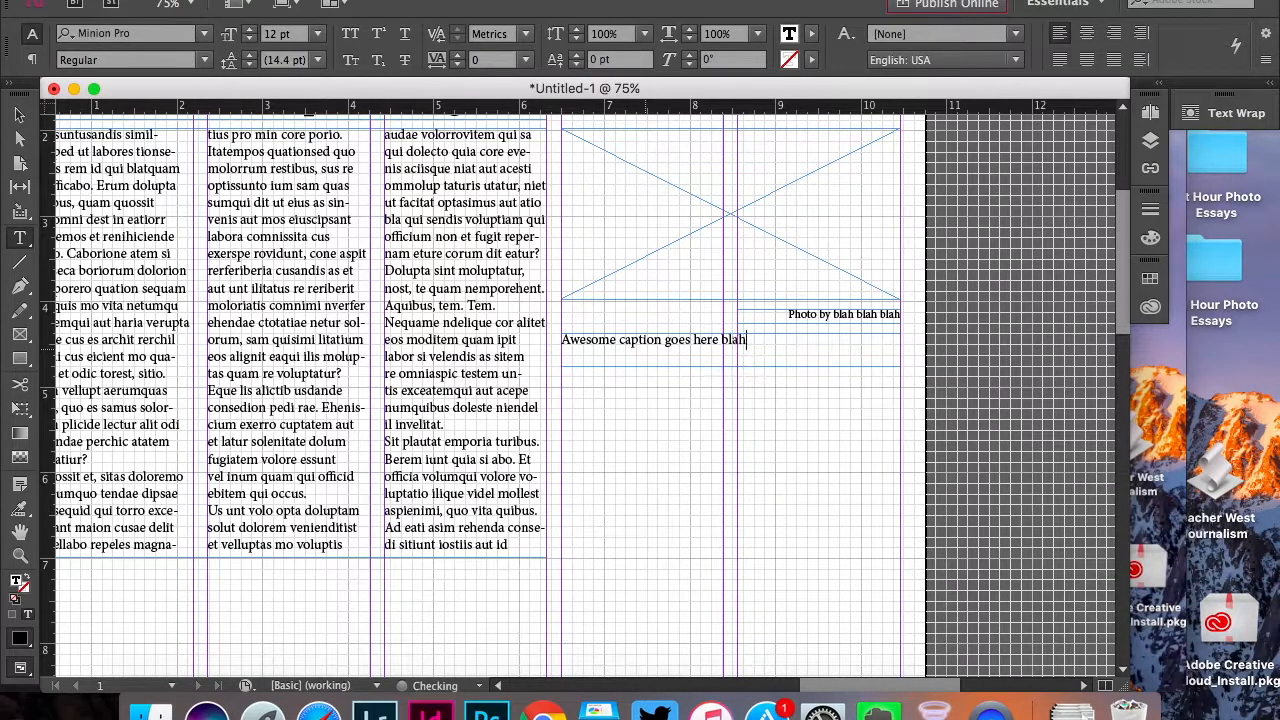
pyautogui.write('o;ahirf ohuaer;f aw;hufa awfiuhaerg')
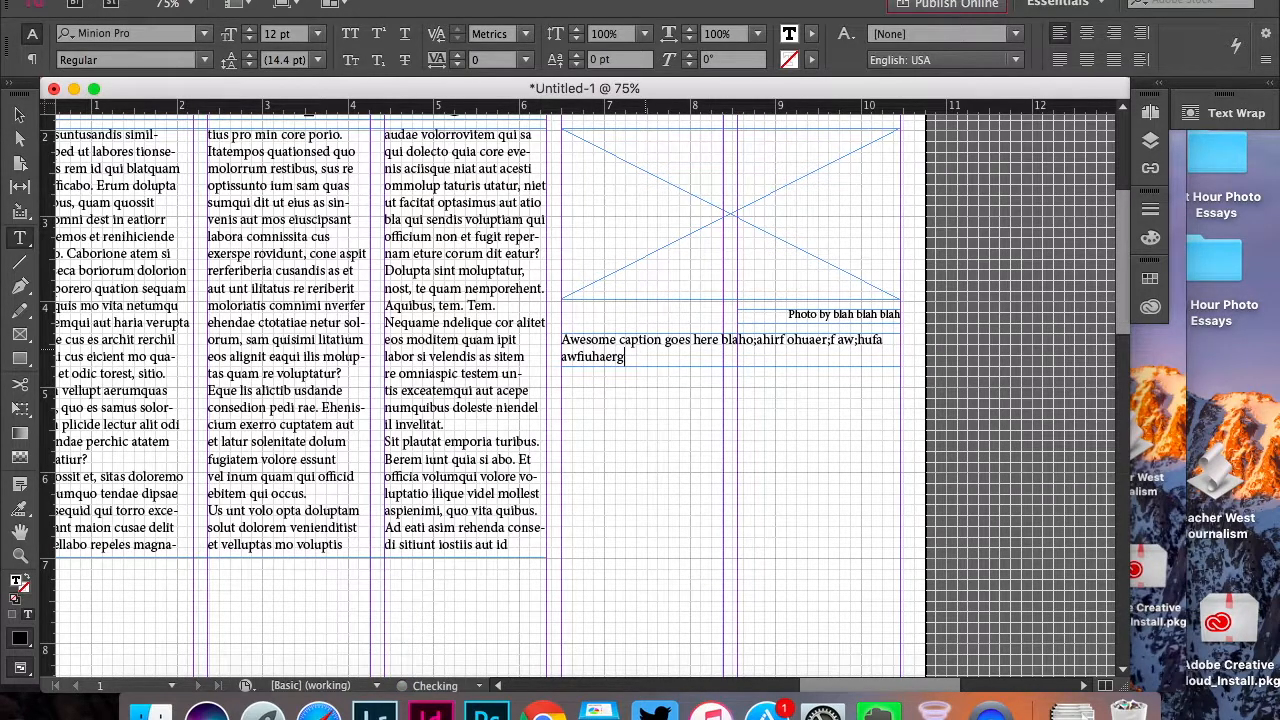
pyautogui.write(';uhaerg;oh aeor;hg ;ohuaergoih')
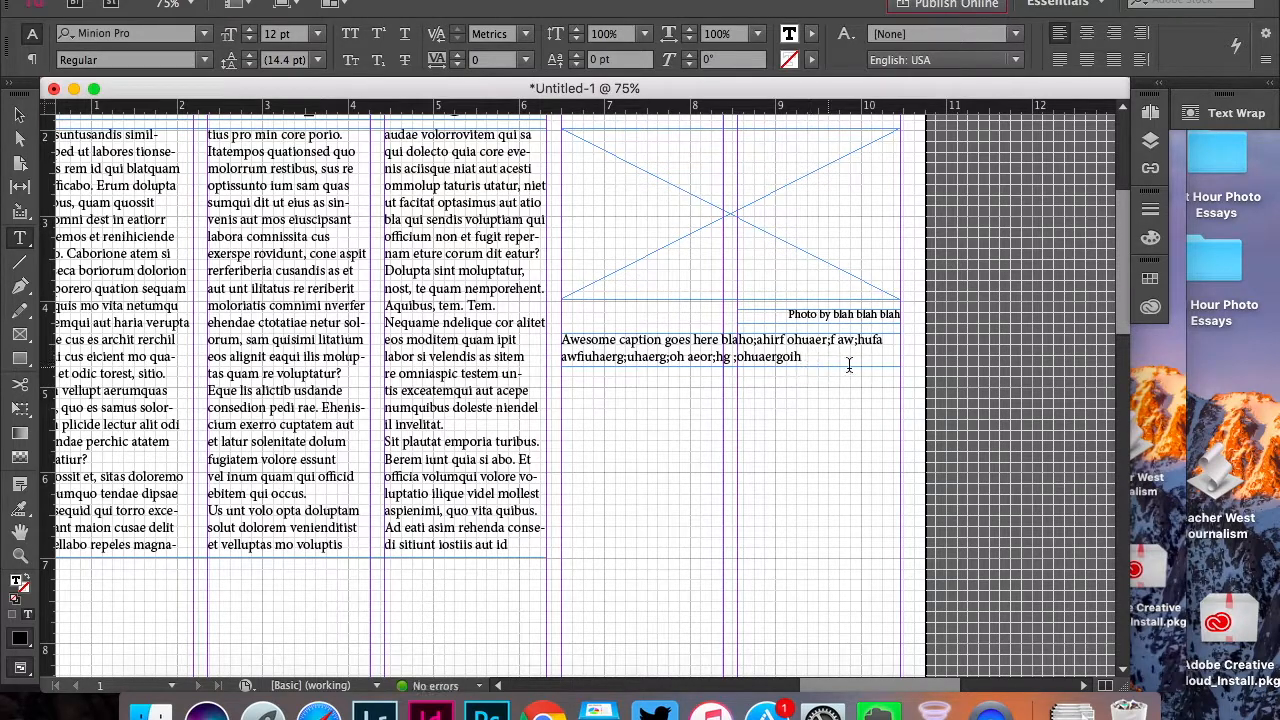
# Set the whole photo caption's font size to 10 pt
pyautogui.moveTo(814, 357); pyautogui.dragTo(545, 335)
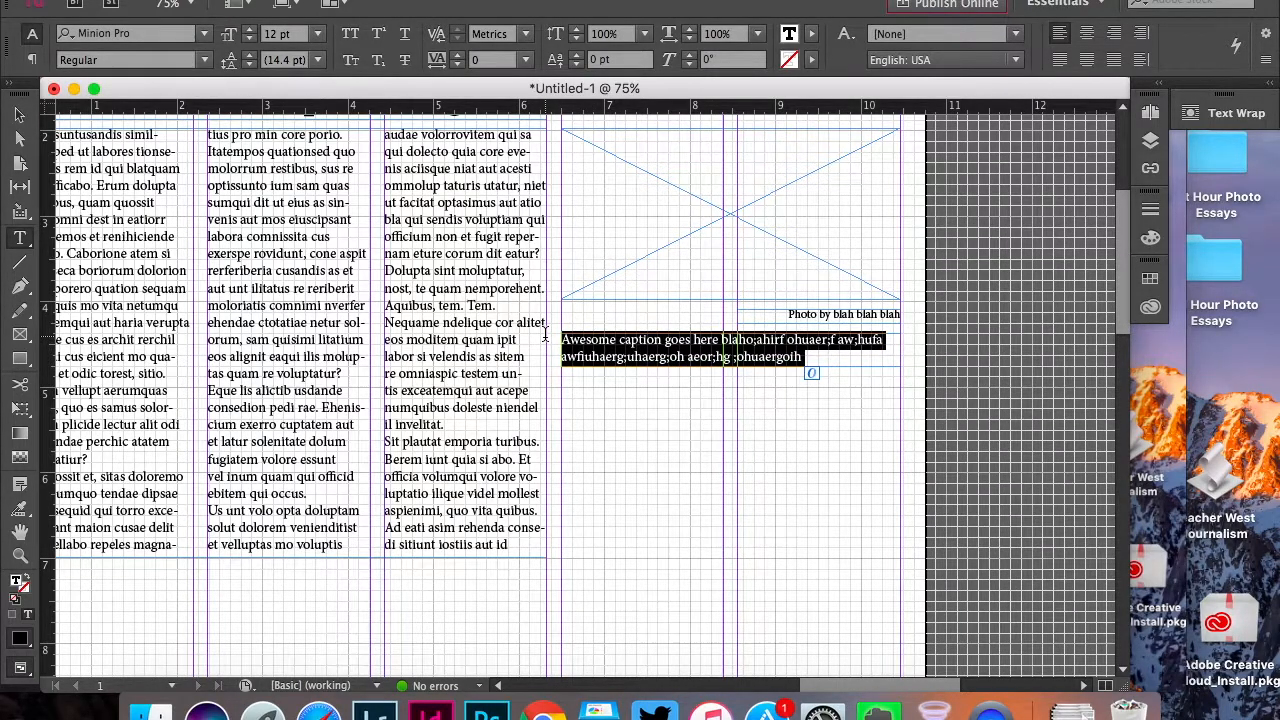
pyautogui.click(319, 34)
pyautogui.click(292, 145)
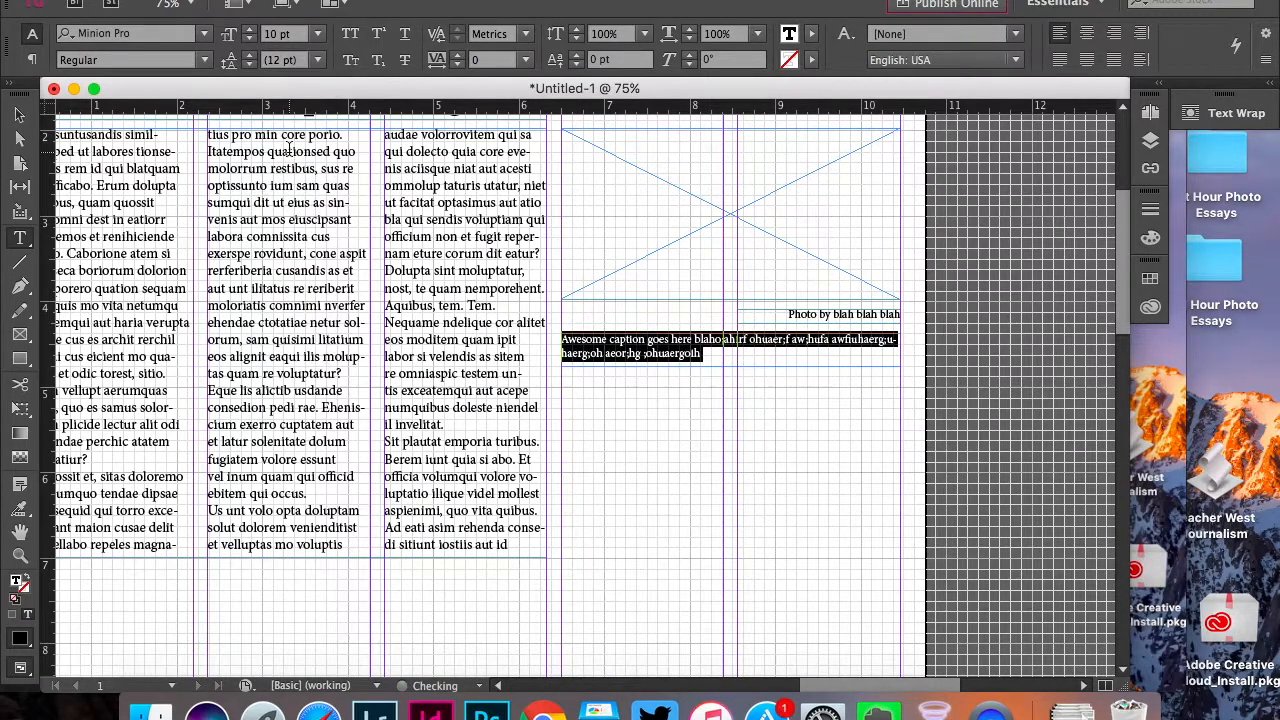
# Append "woeirshgoahe qeropigh se;khdrjeg adfg" to the end of the photo caption
pyautogui.click(727, 356)
pyautogui.write('woeirshgoahe qeropigh se;khdrjeg adfg')
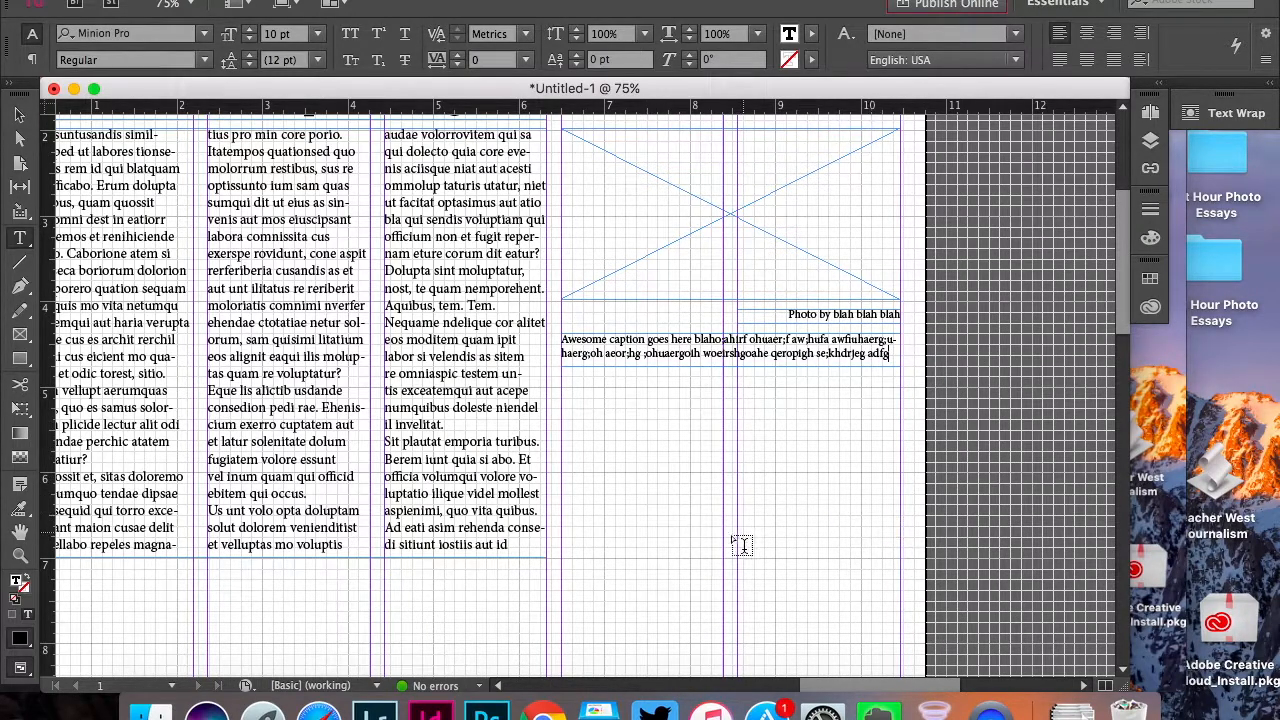
pyautogui.click(19, 115)
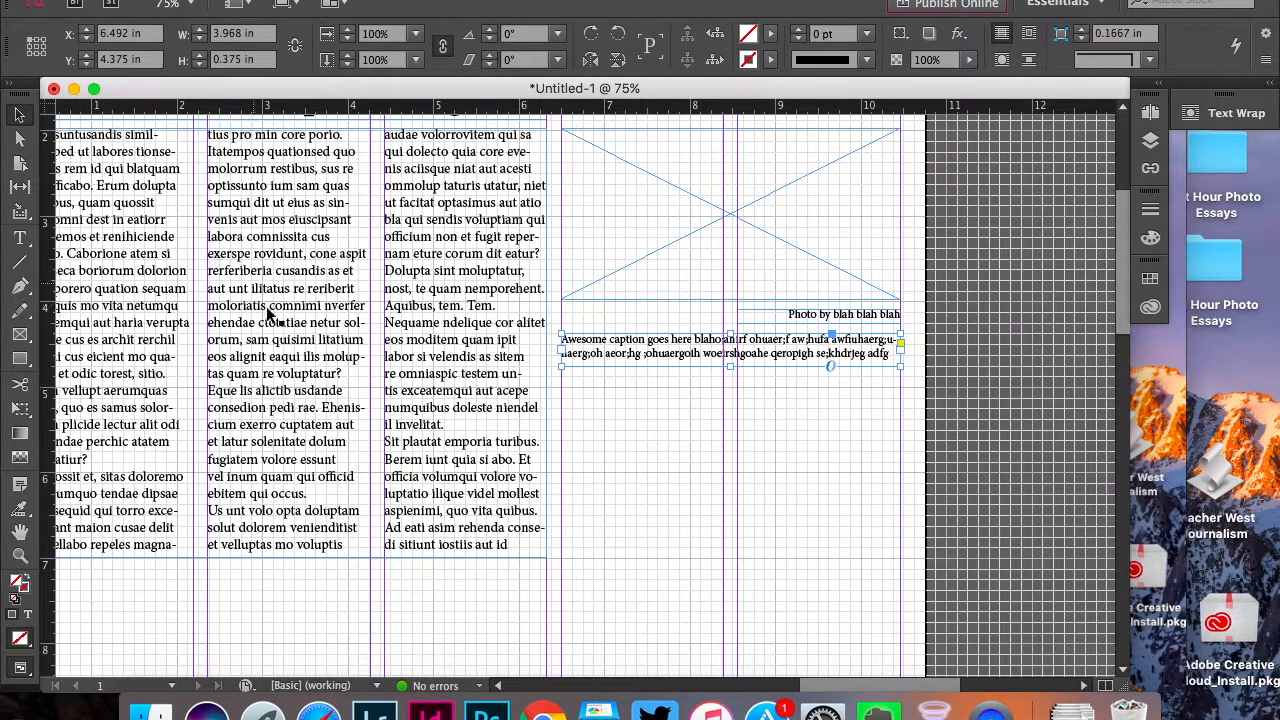
# Select the picture frame, photo credit and caption together and bring out the Text Wrap settings as a floating panel
pyautogui.scroll(3, 795, 485)
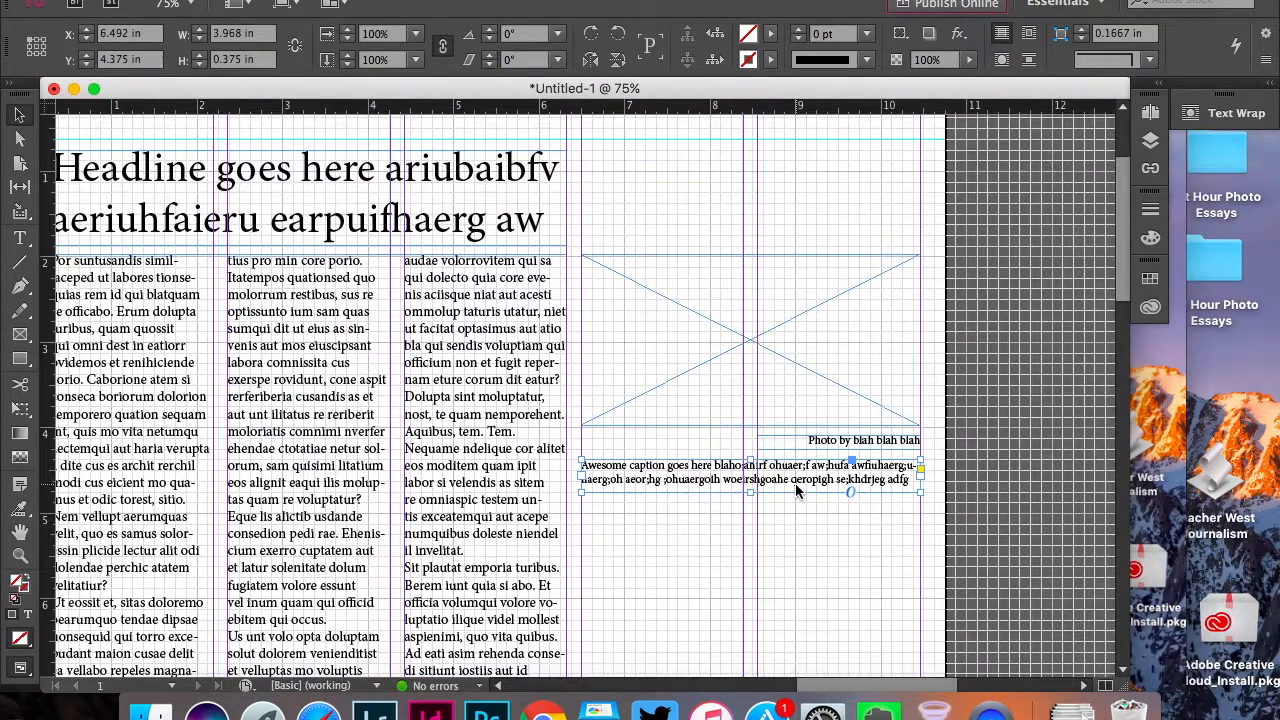
pyautogui.click(857, 535)
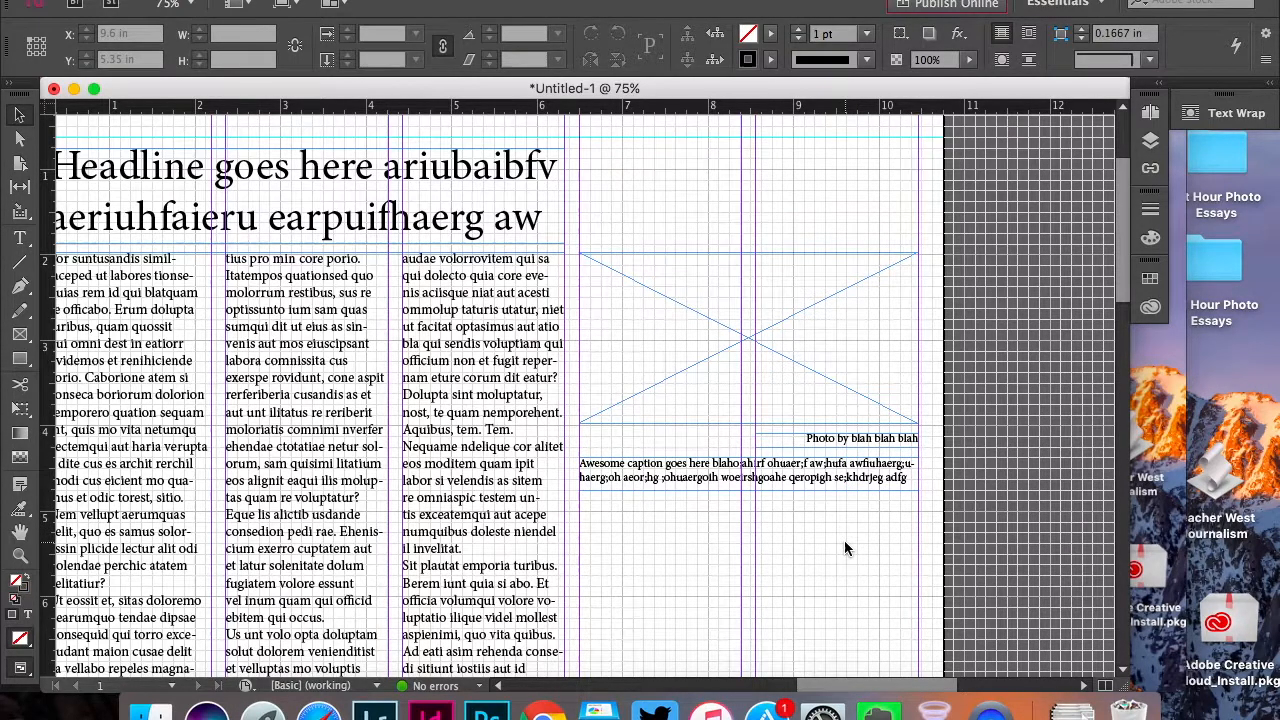
pyautogui.moveTo(844, 540); pyautogui.dragTo(835, 236)
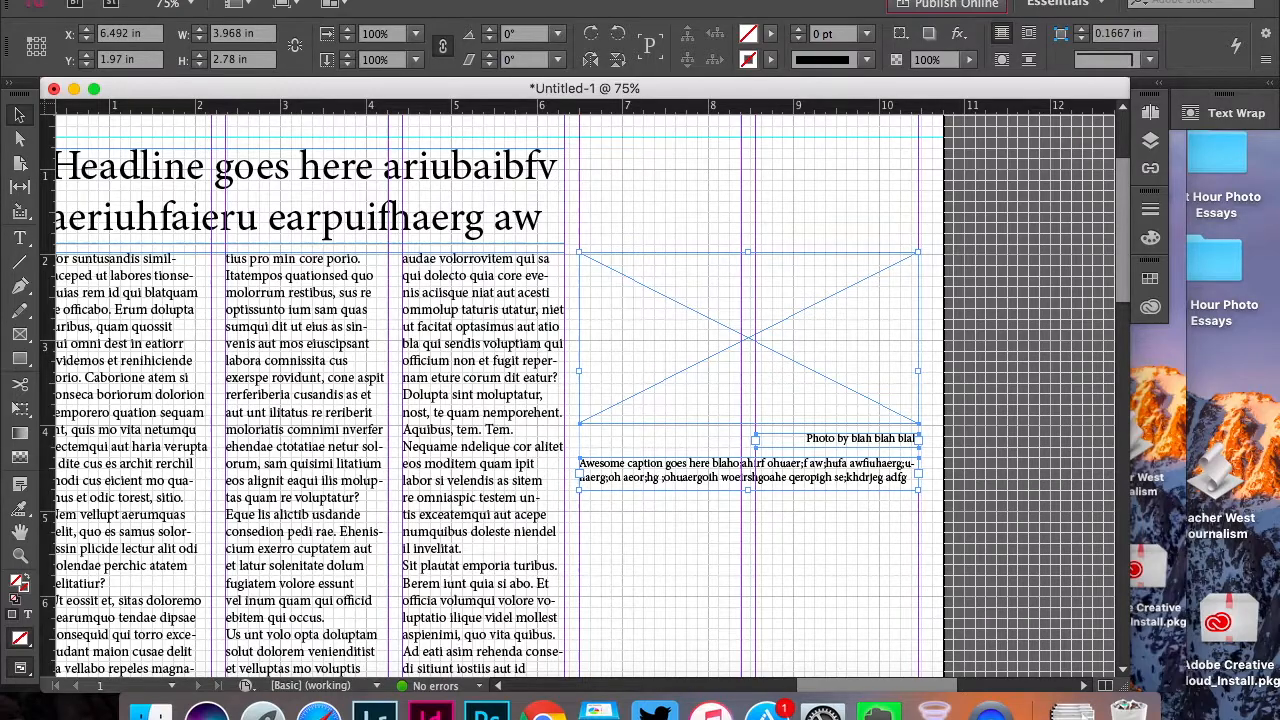
pyautogui.click(540, 0)
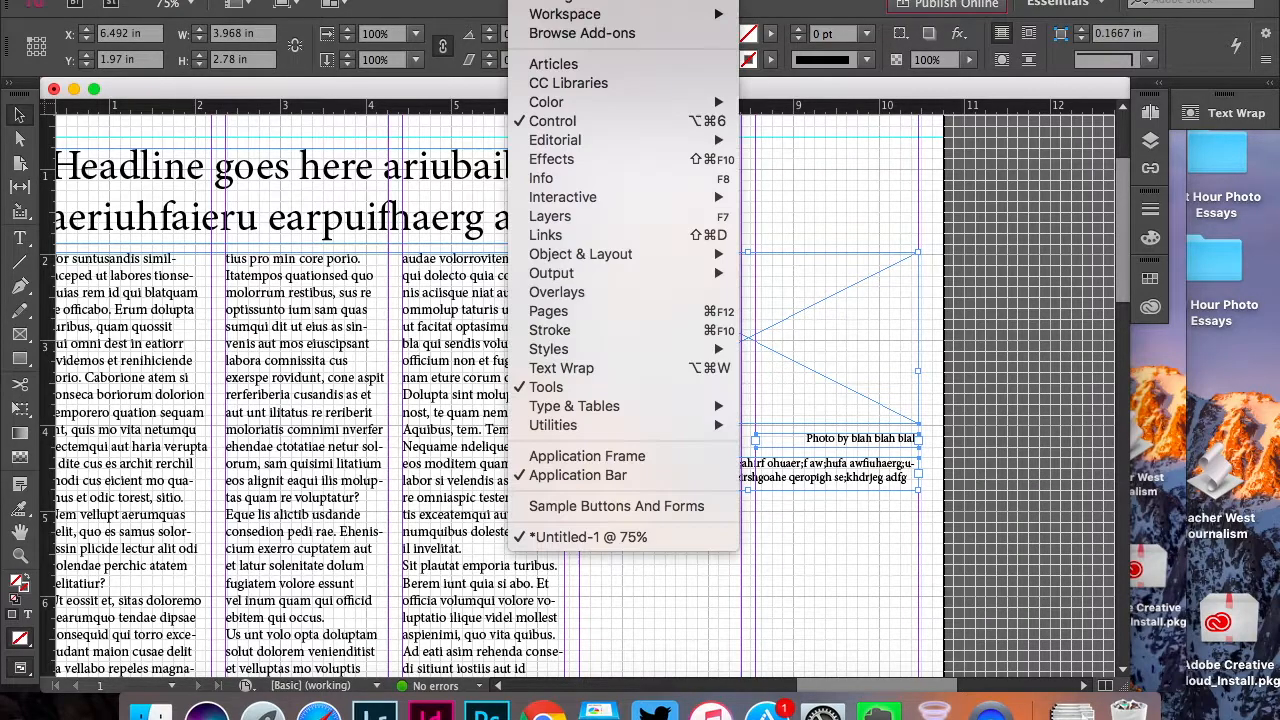
pyautogui.click(562, 368)
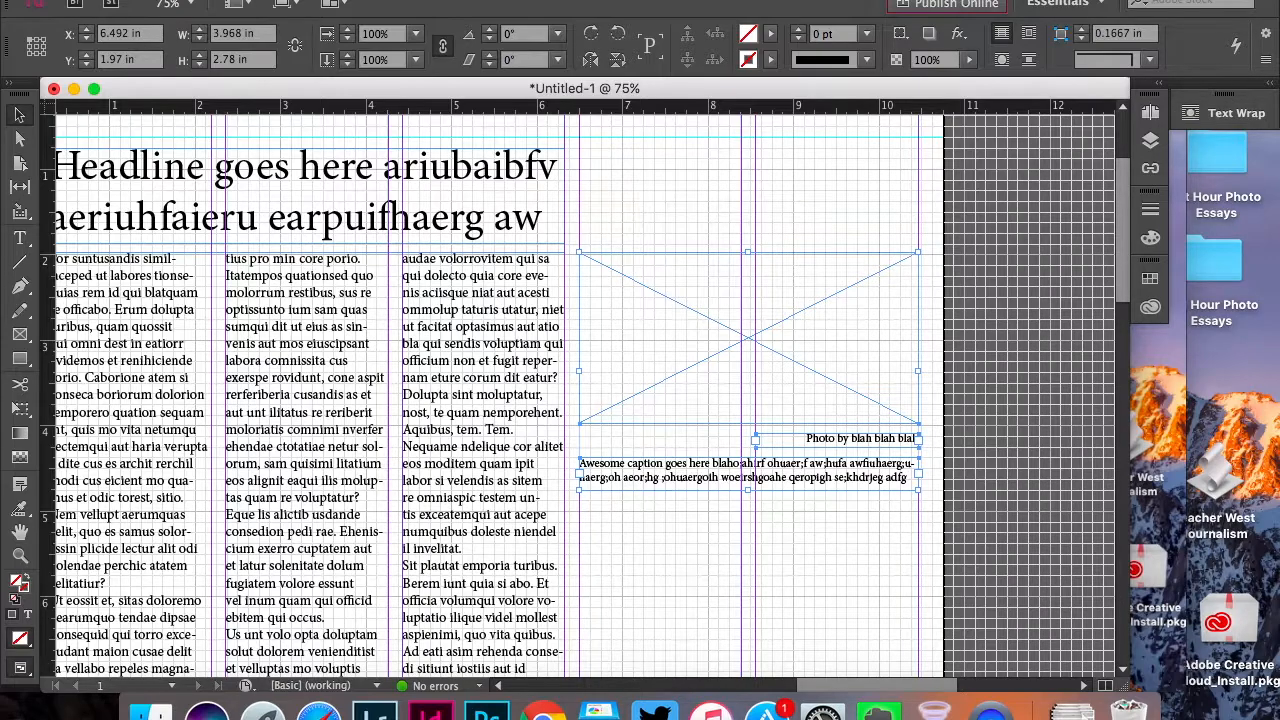
pyautogui.click(535, 1)
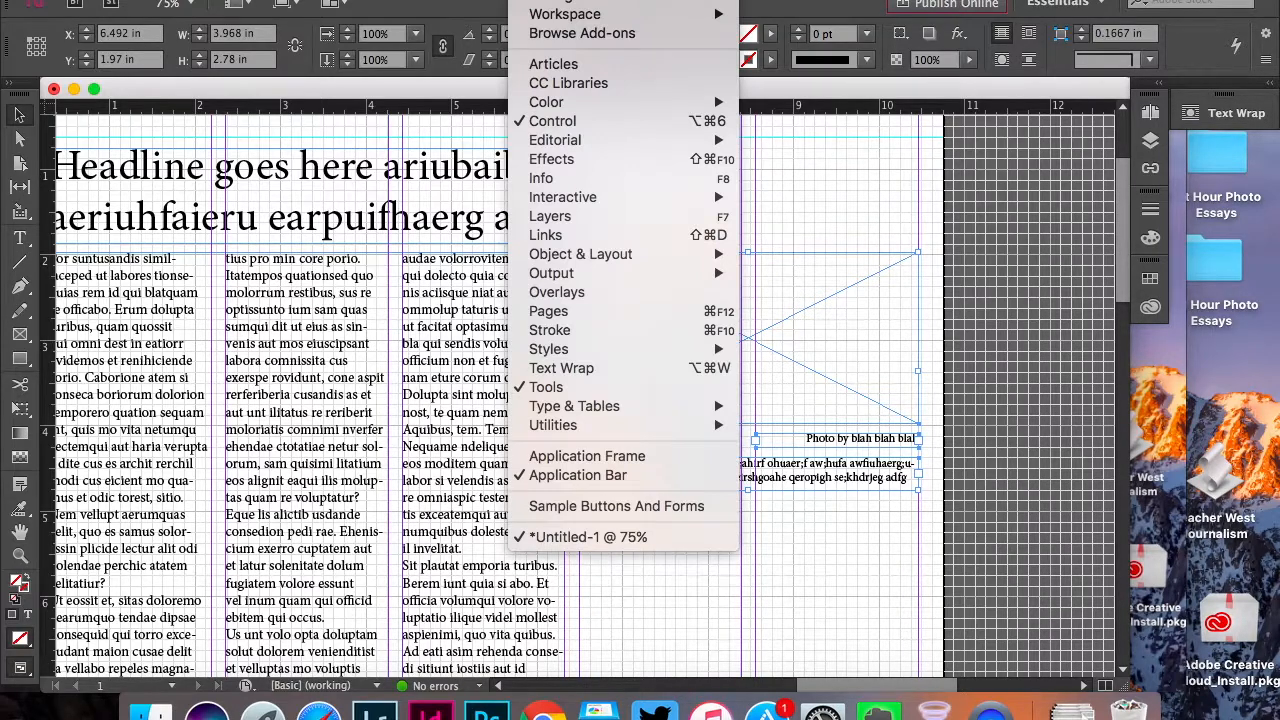
pyautogui.click(597, 370)
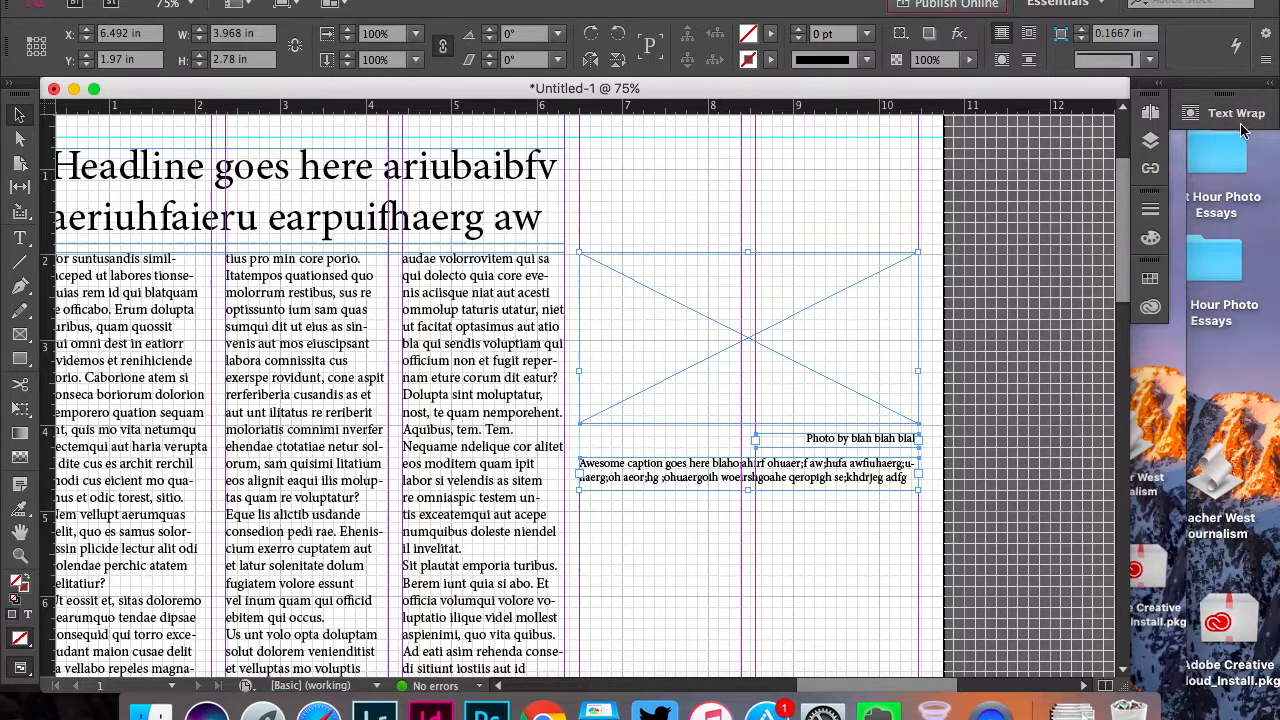
pyautogui.moveTo(1240, 120); pyautogui.dragTo(1045, 195)
pyautogui.click(1074, 177)
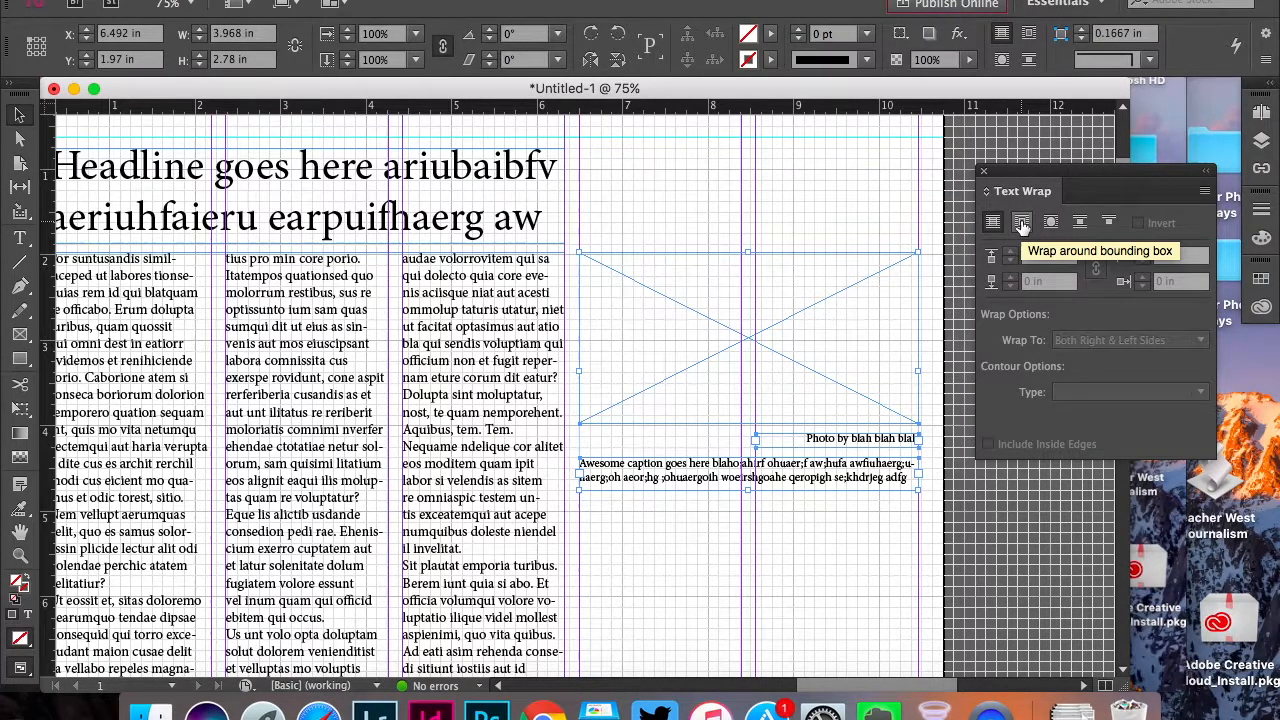
# Wrap text around the bounding boxes of the picture frame, credit and caption, and move all three over body columns two and three
pyautogui.click(1022, 224)
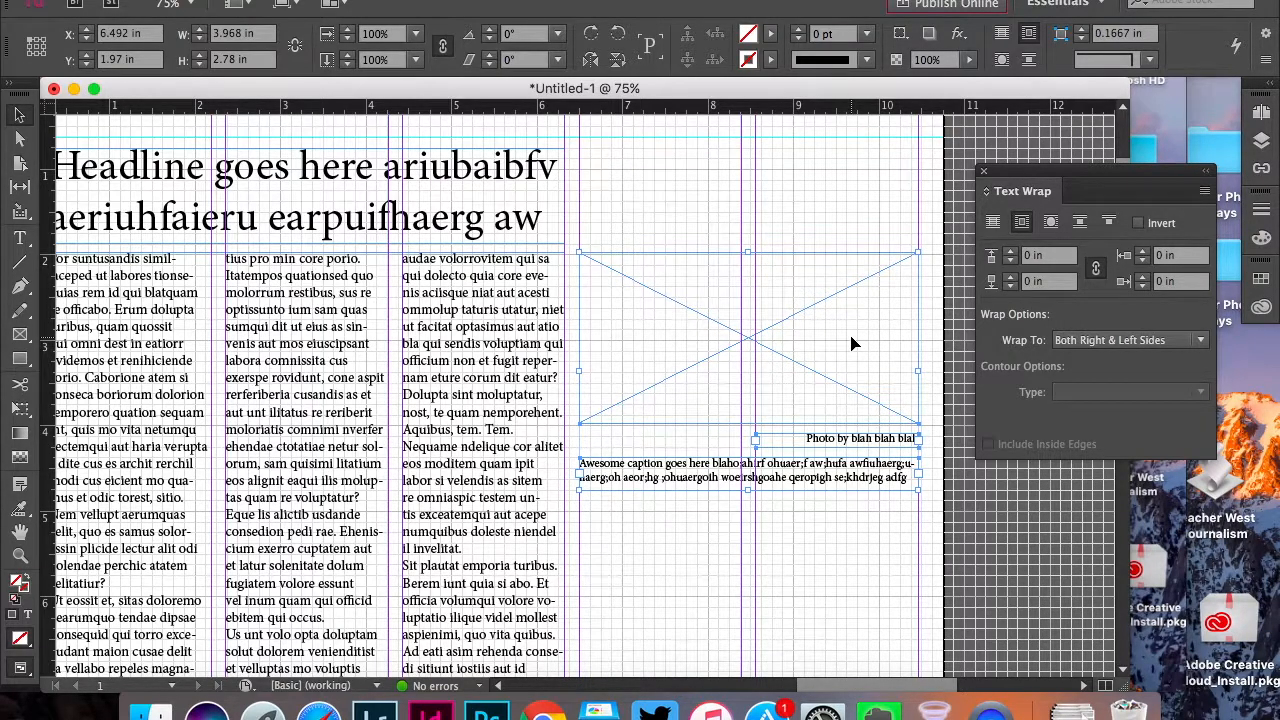
pyautogui.moveTo(852, 344); pyautogui.dragTo(500, 343)
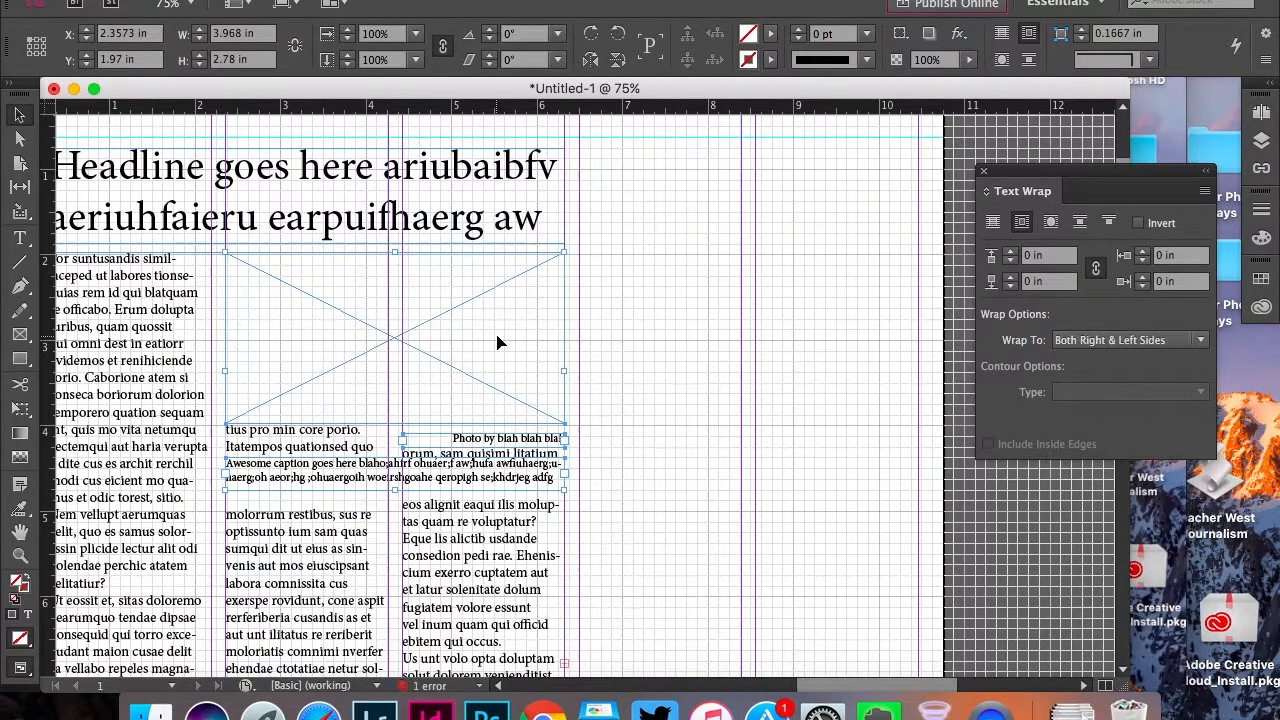
pyautogui.click(692, 423)
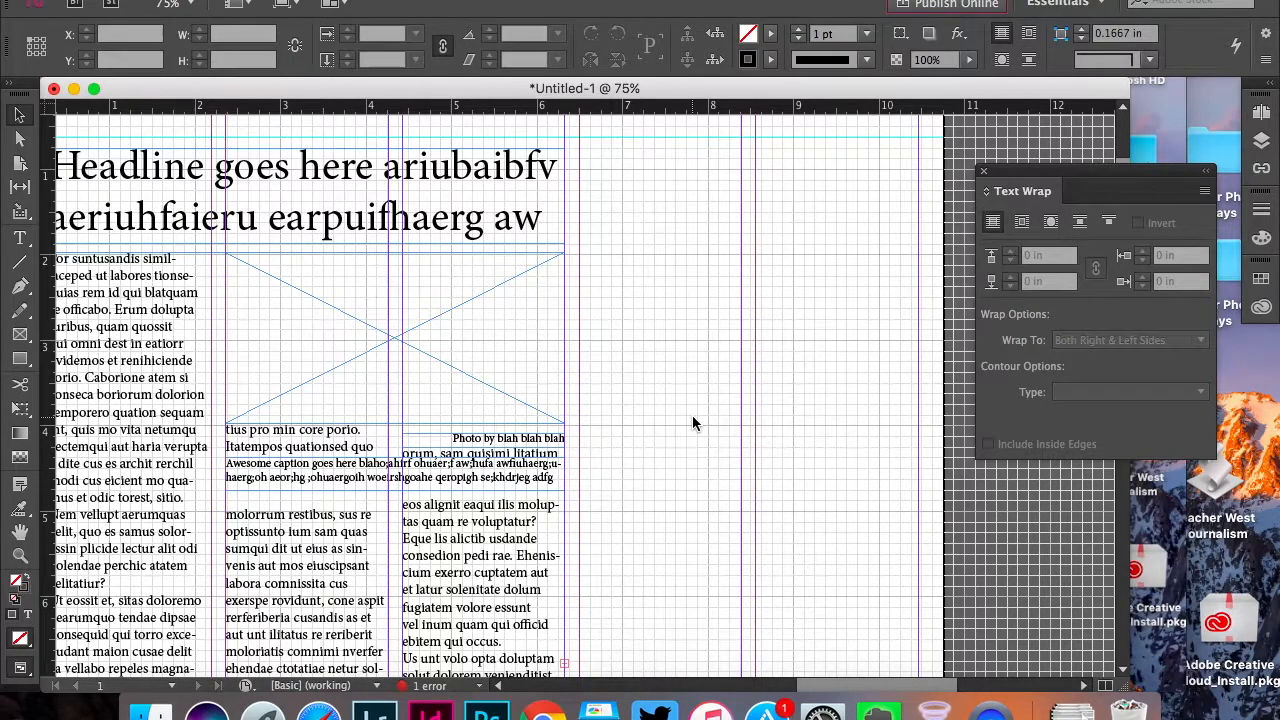
# Set the picture frame's text wrap offsets to 0.125 in on all sides
pyautogui.click(474, 358)
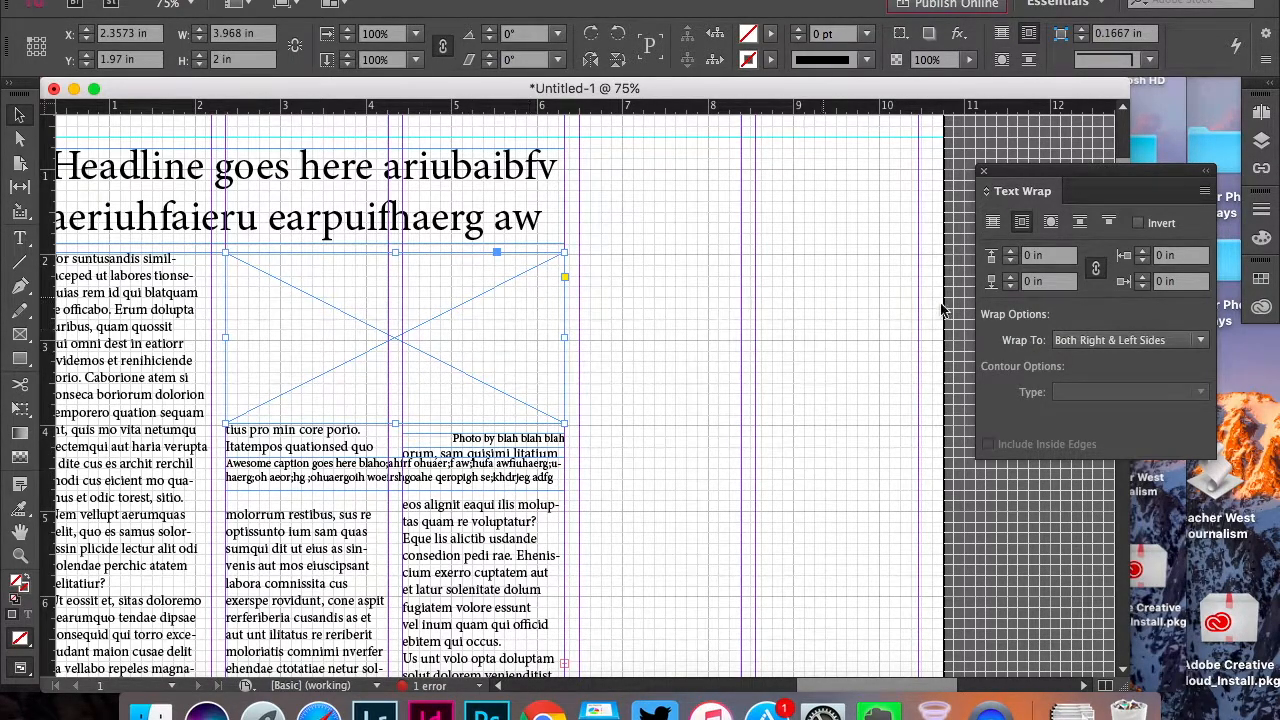
pyautogui.click(1011, 253)
pyautogui.click(1011, 253)
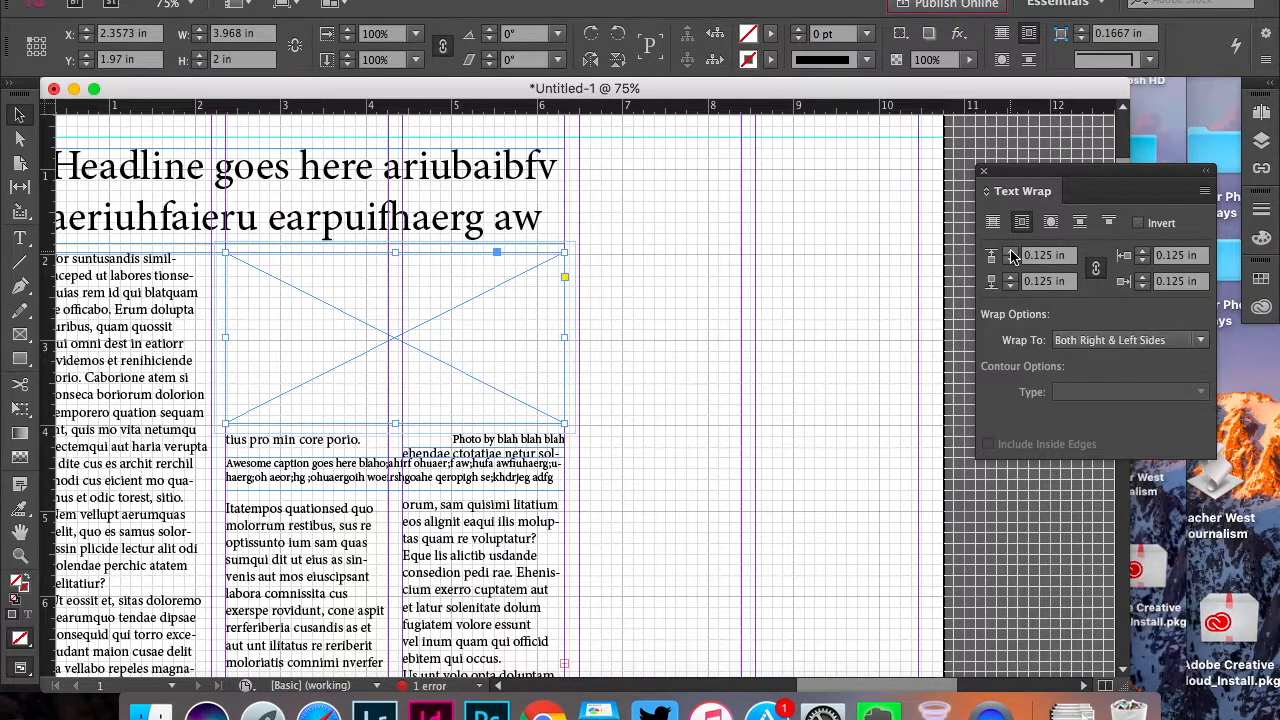
# Set the caption frame's text wrap offsets to 0.125 in on all sides
pyautogui.click(545, 470)
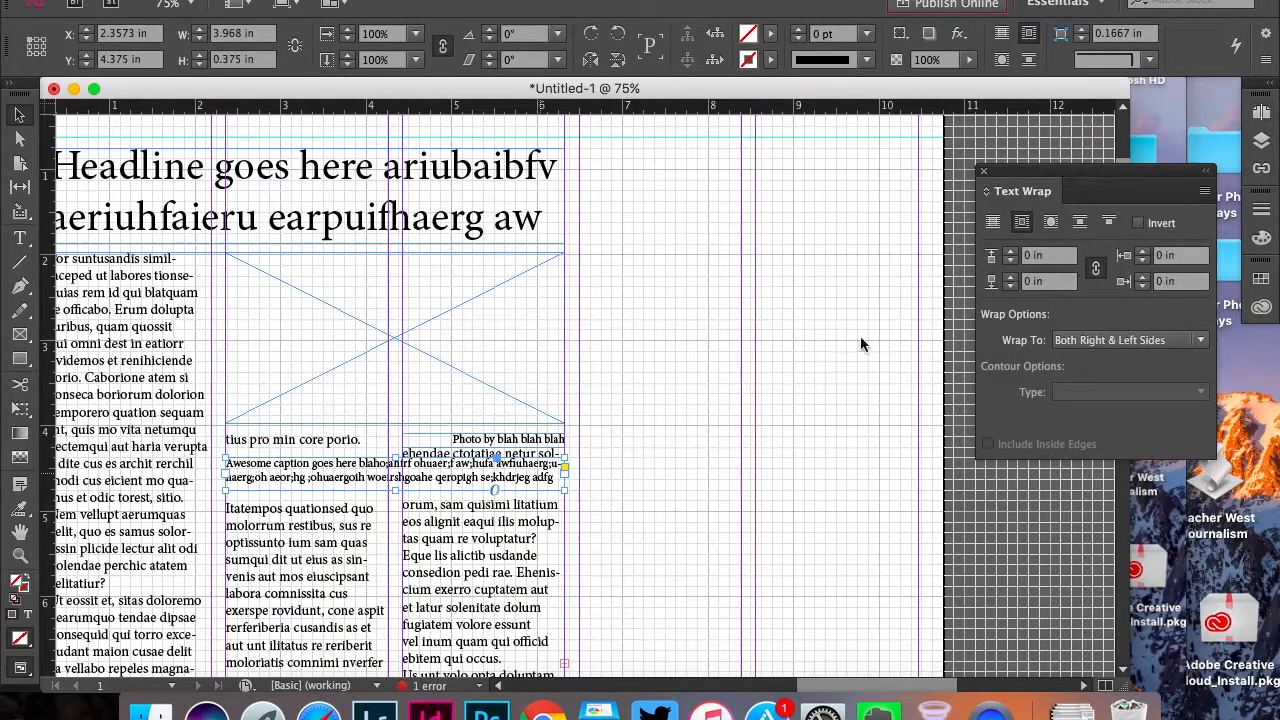
pyautogui.click(1010, 253)
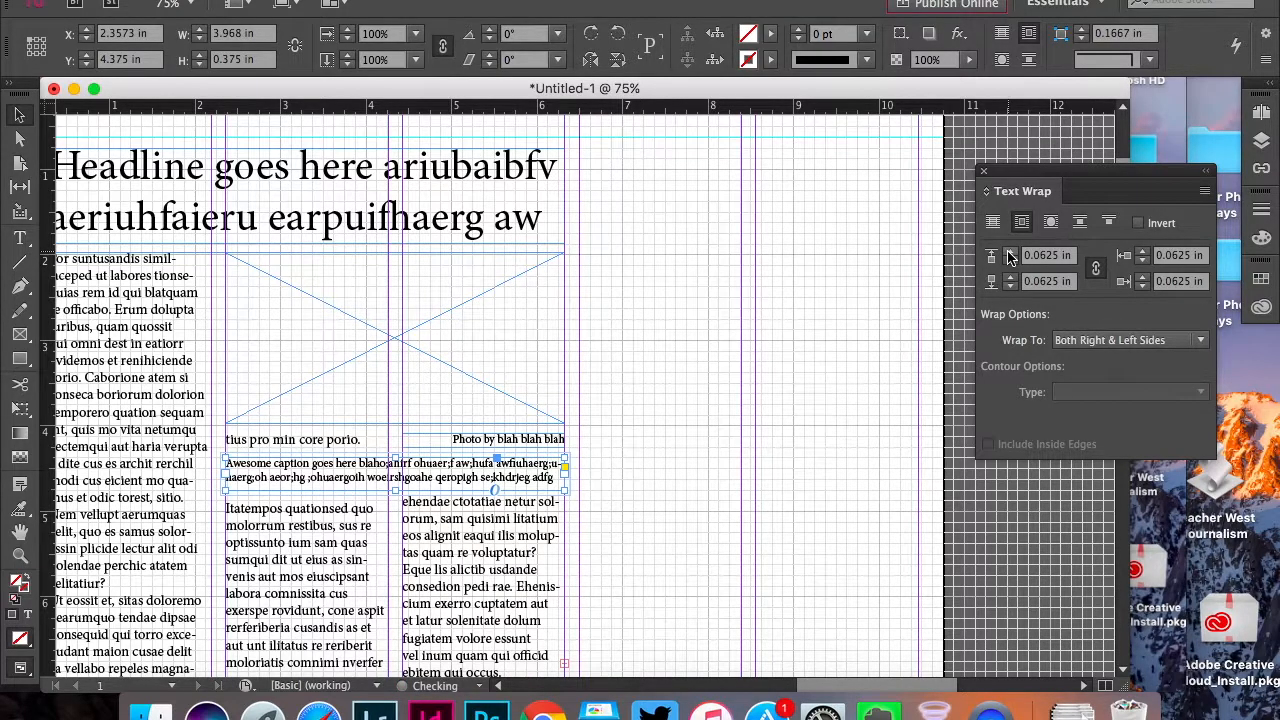
pyautogui.click(1010, 255)
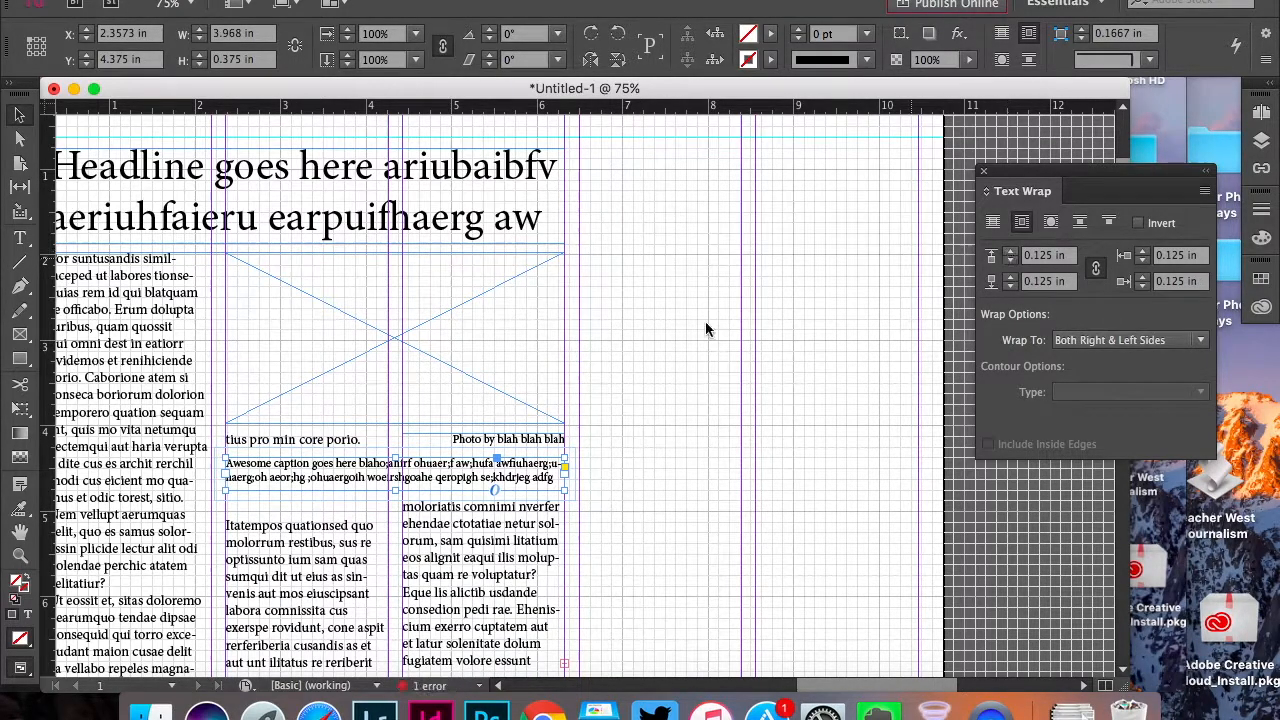
# Try a 0.0625 in wrap offset on the photo credit, and set the picture frame's wrap offsets to 0.1875 in on all sides
pyautogui.click(528, 440)
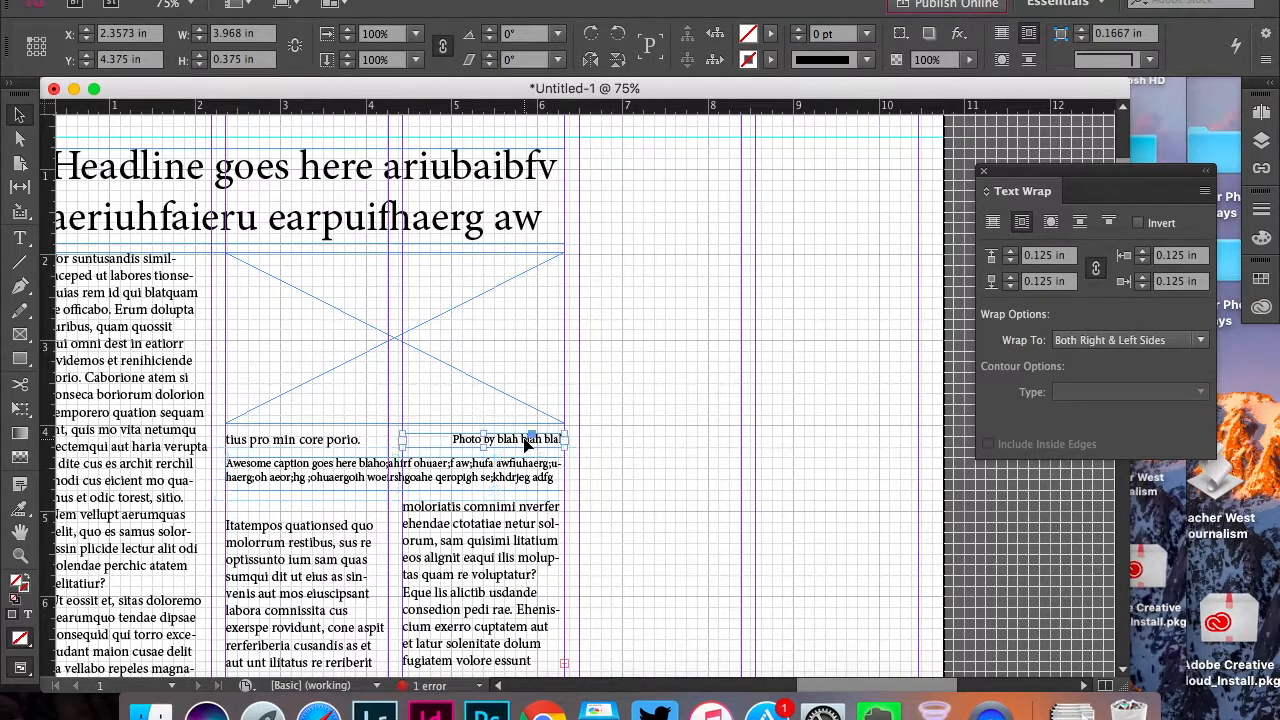
pyautogui.click(1010, 254)
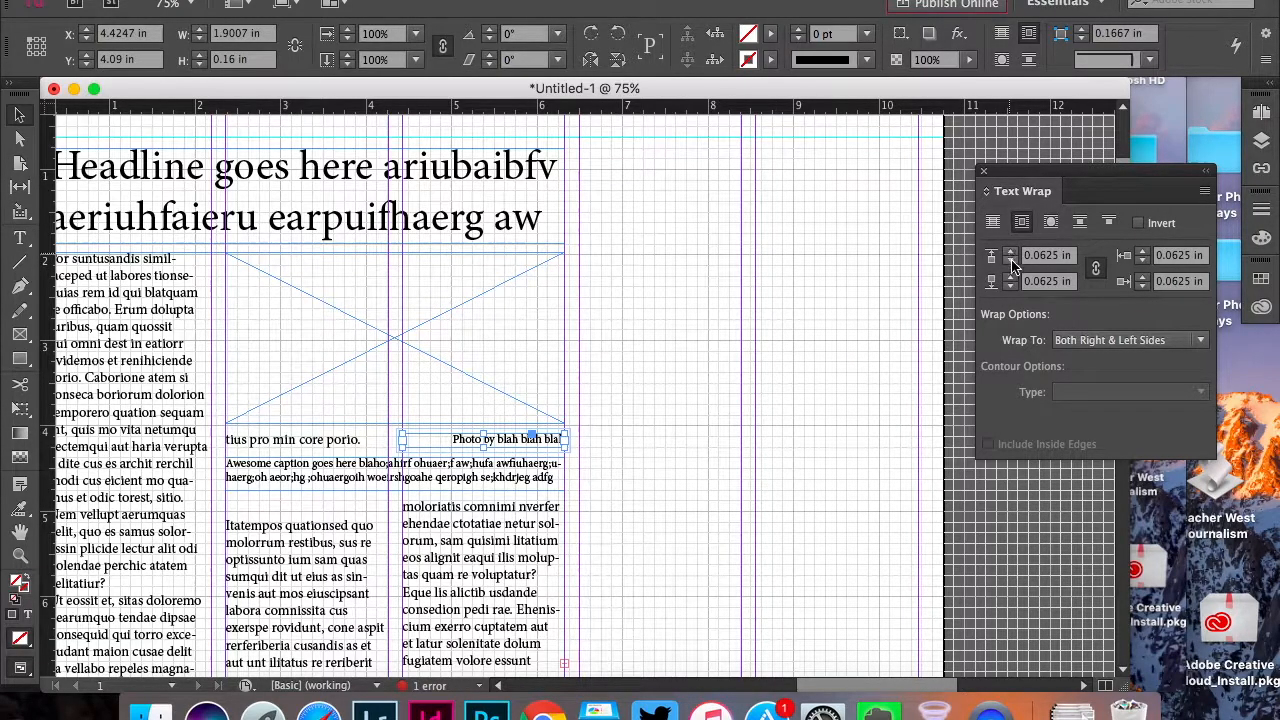
pyautogui.click(485, 347)
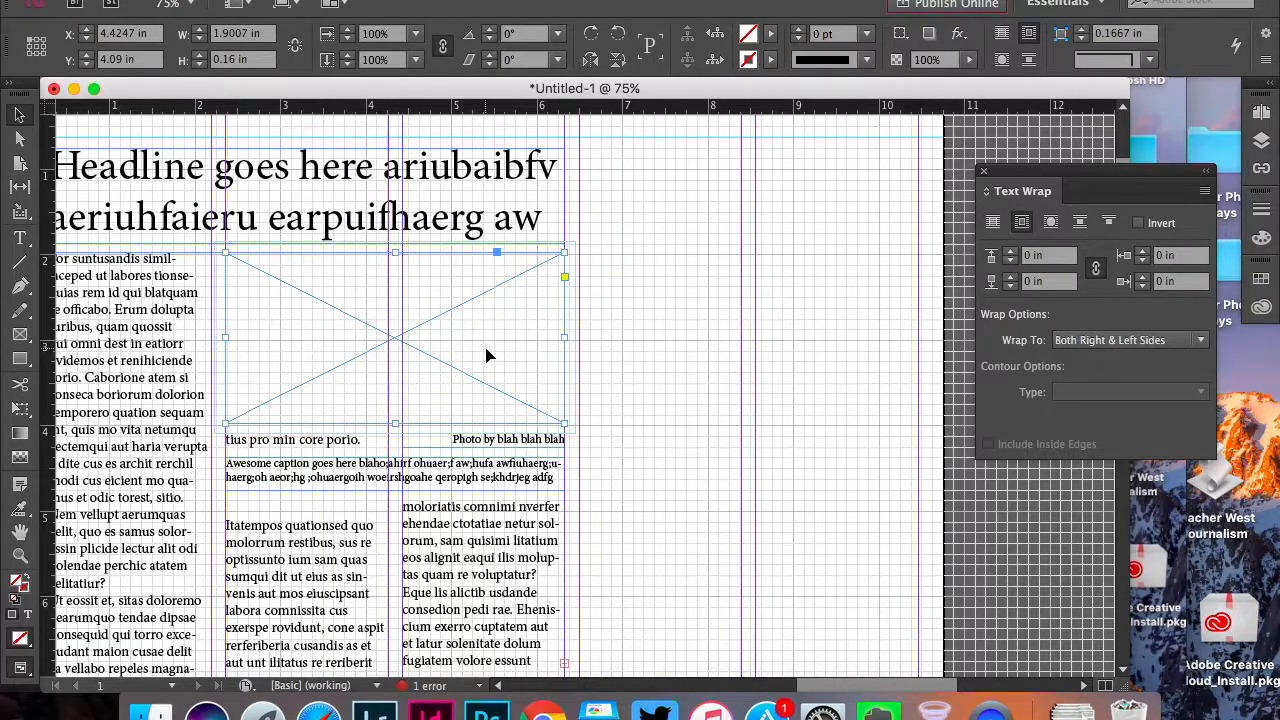
pyautogui.click(1010, 254)
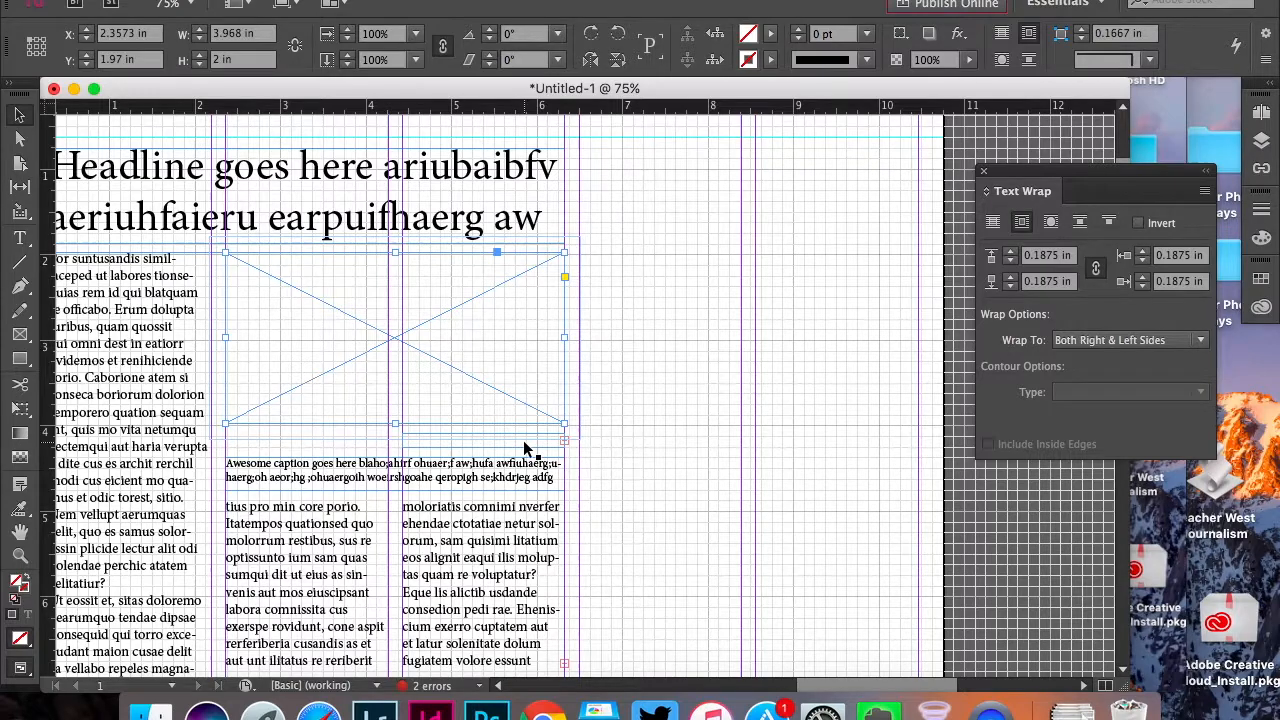
# Turn on Ignore Text Wrap in the photo credit's text frame options
pyautogui.click(684, 445)
pyautogui.click(540, 446)
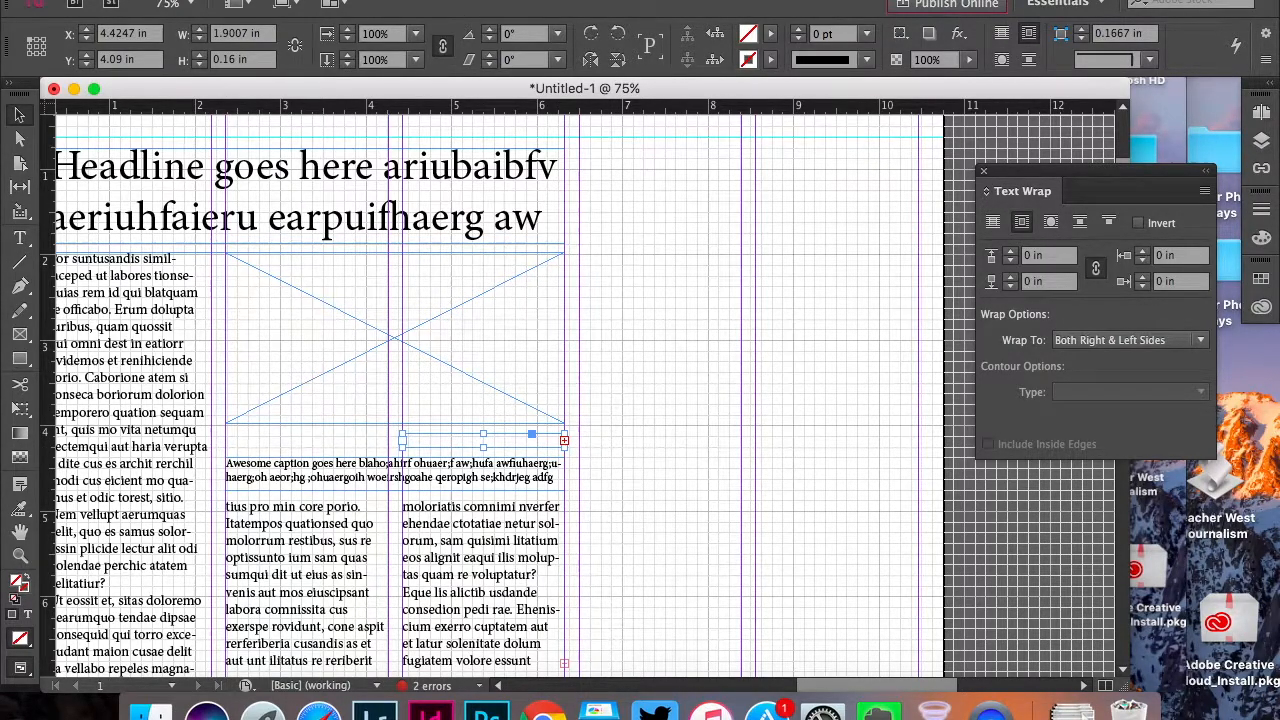
pyautogui.click(374, 1)
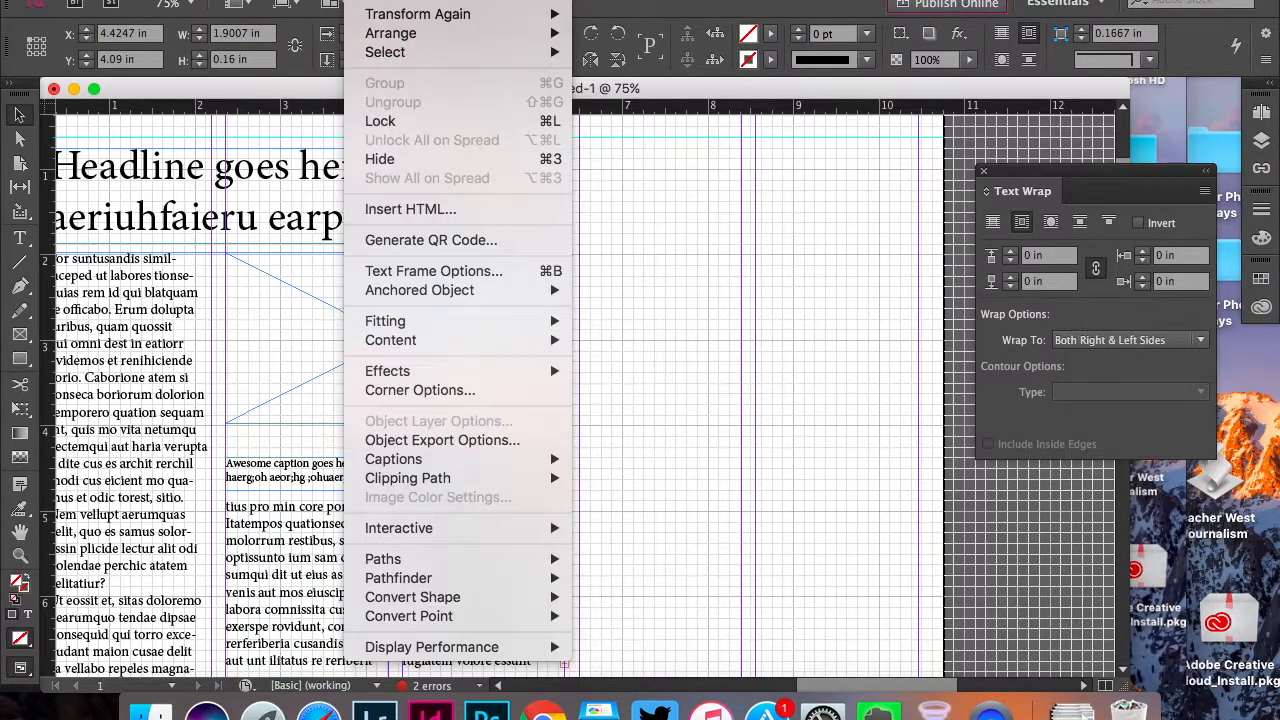
pyautogui.click(432, 271)
pyautogui.click(576, 467)
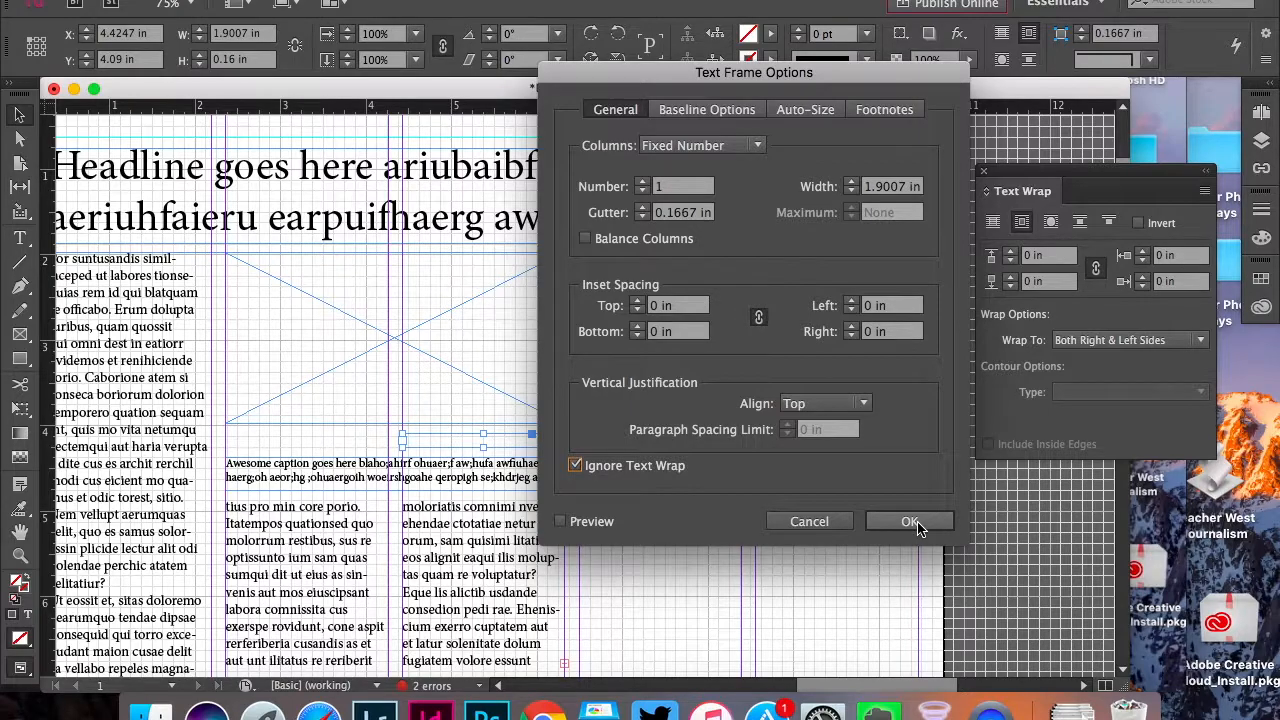
pyautogui.click(910, 522)
# Flow the overset body text into a new threaded frame in column four, starting about 3.97 in down the page
pyautogui.scroll(-2, 758, 483)
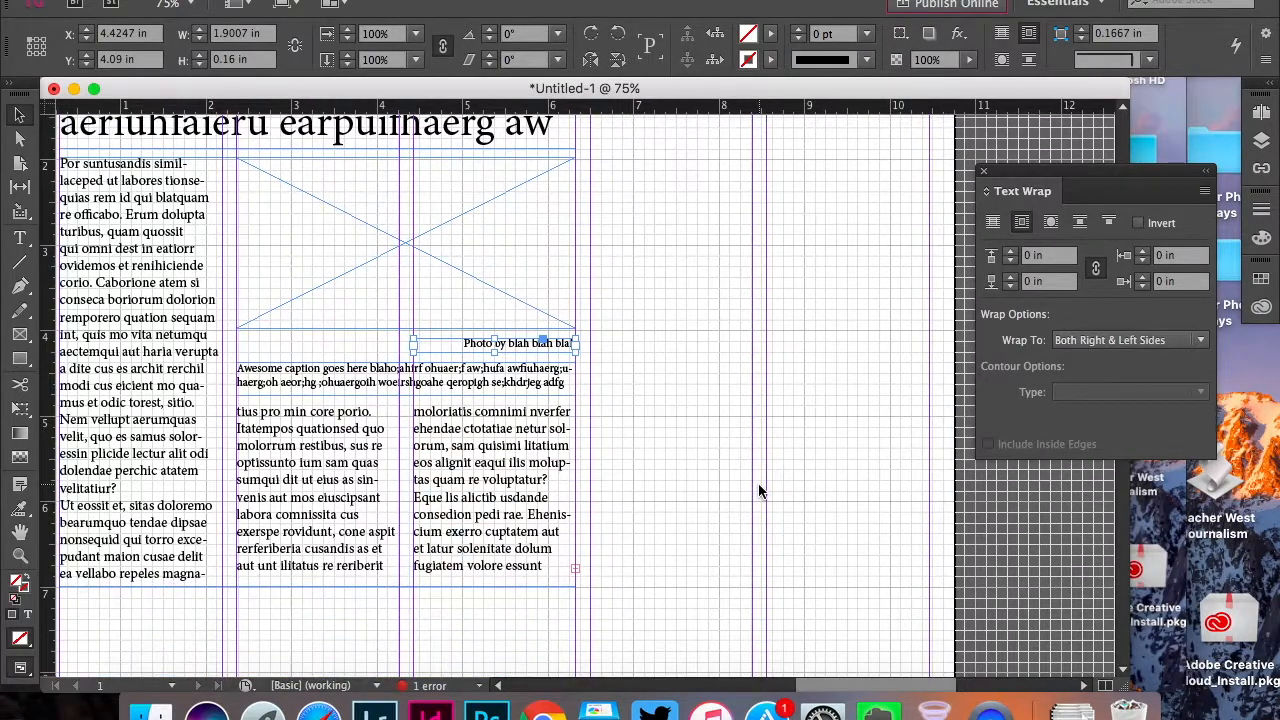
pyautogui.press('super+minus')
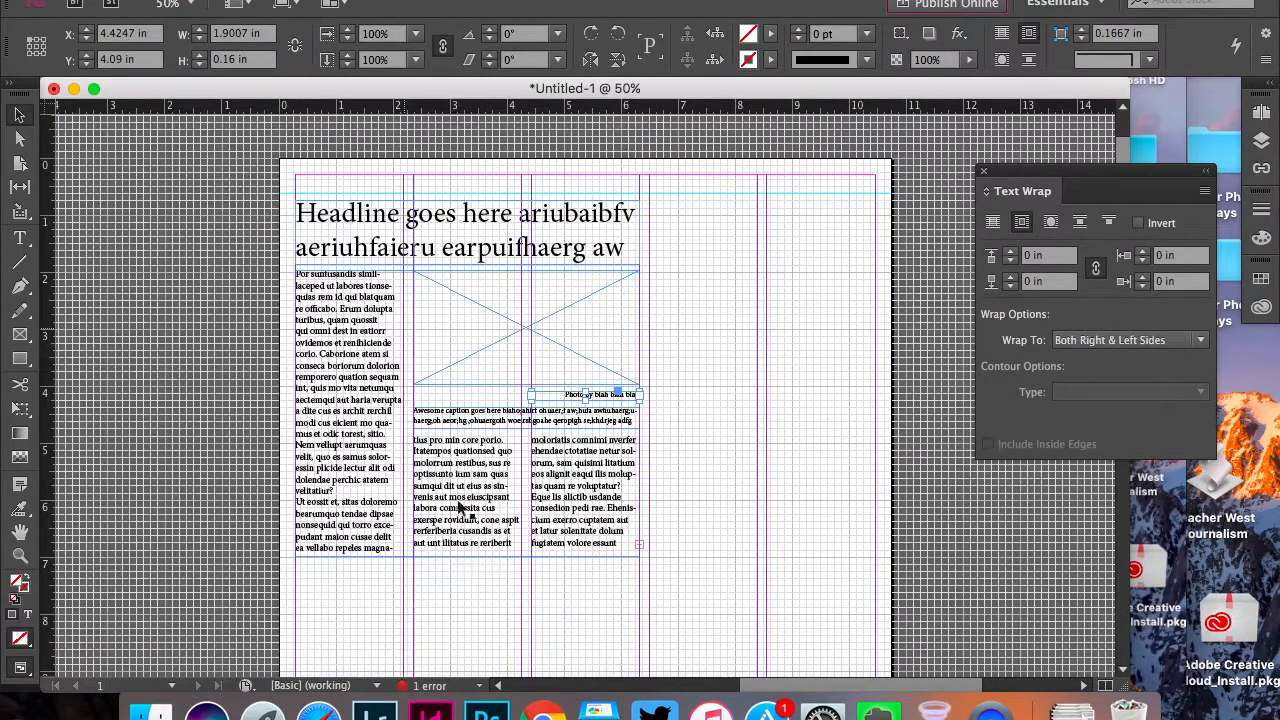
pyautogui.click(640, 544)
pyautogui.click(640, 546)
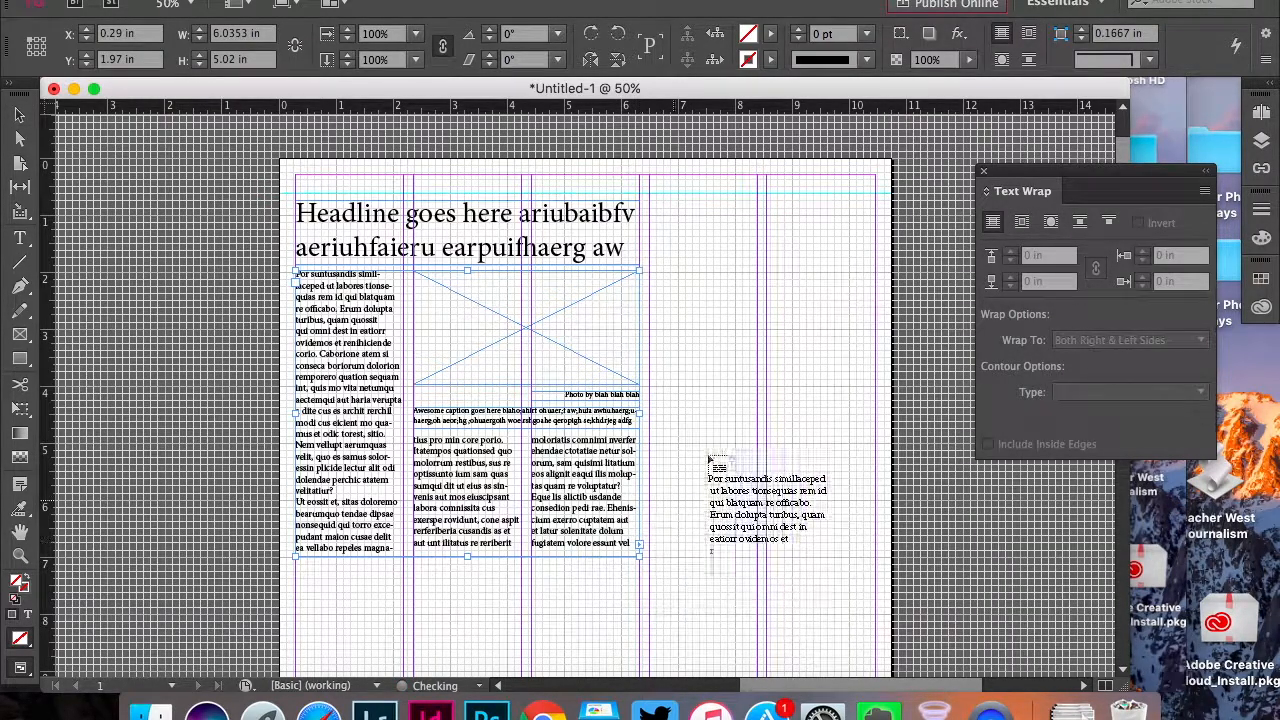
pyautogui.click(737, 380)
# Delete all the overflow body text in the column-four frame and deselect everything
pyautogui.scroll(-1, 722, 583)
pyautogui.scroll(-3, 722, 583)
pyautogui.rightClick(724, 583)
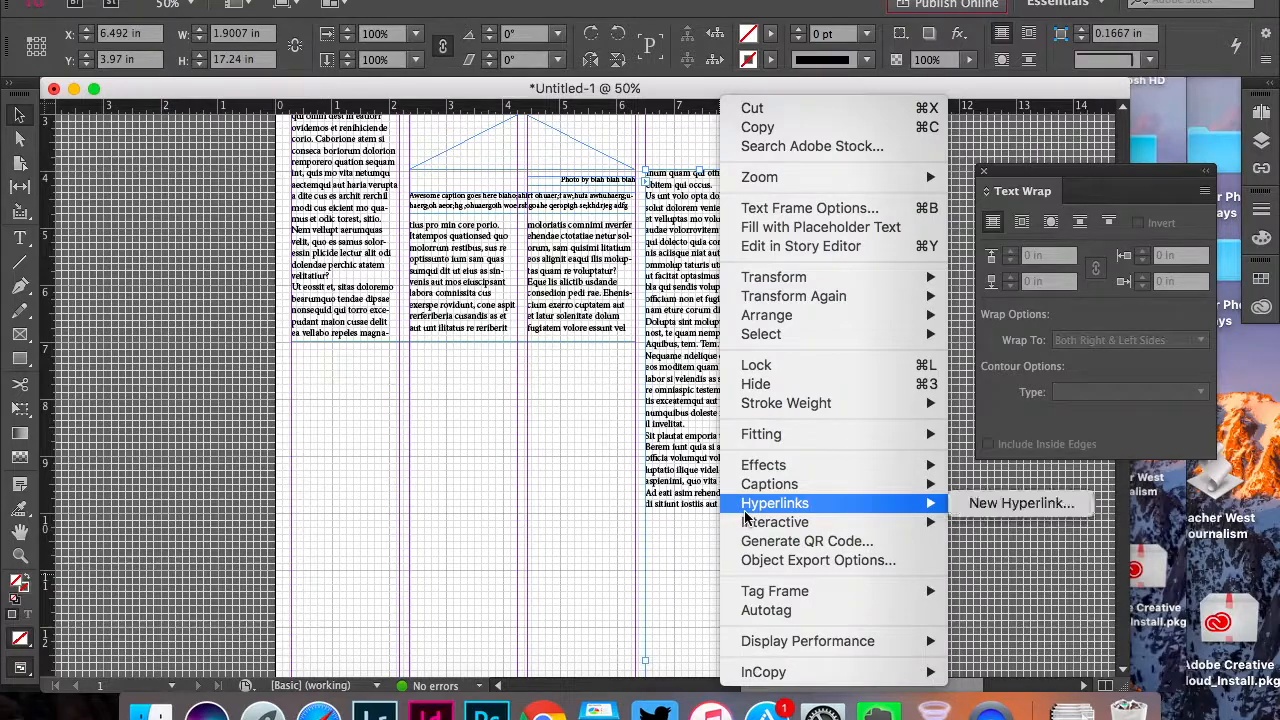
pyautogui.click(727, 523)
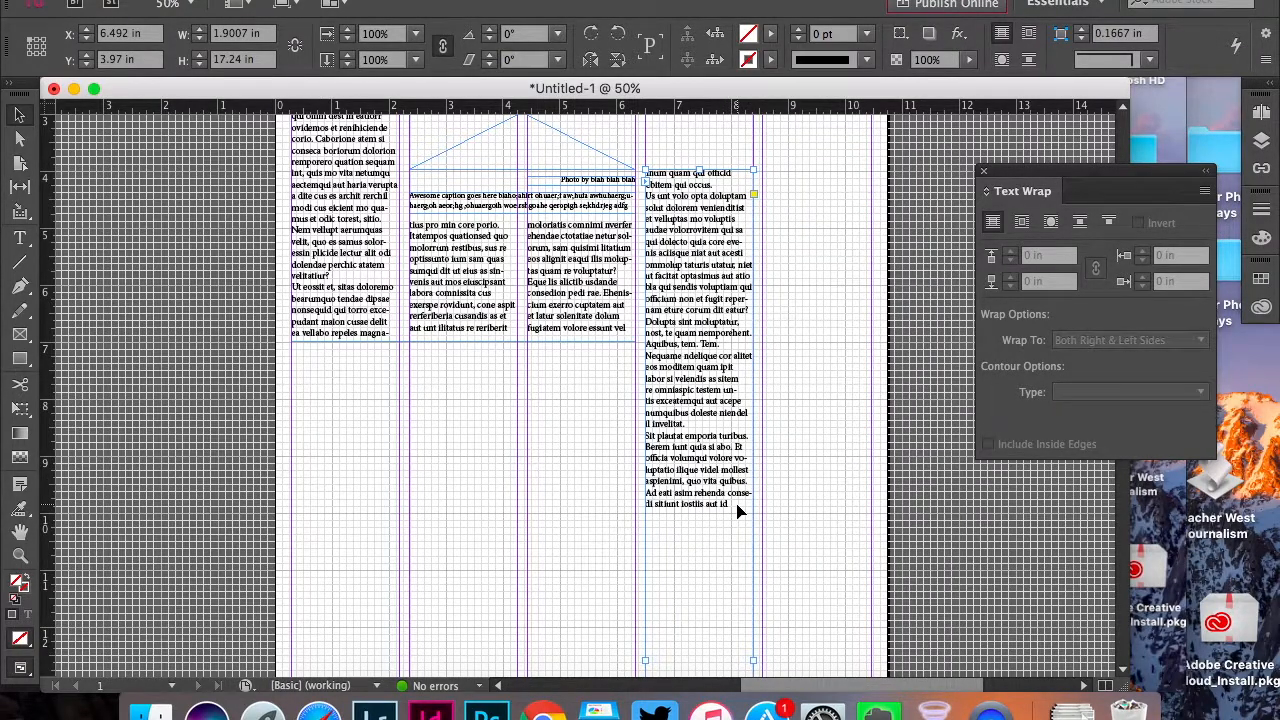
pyautogui.doubleClick(737, 511)
pyautogui.moveTo(737, 508); pyautogui.dragTo(656, 172)
pyautogui.press('BackSpace')
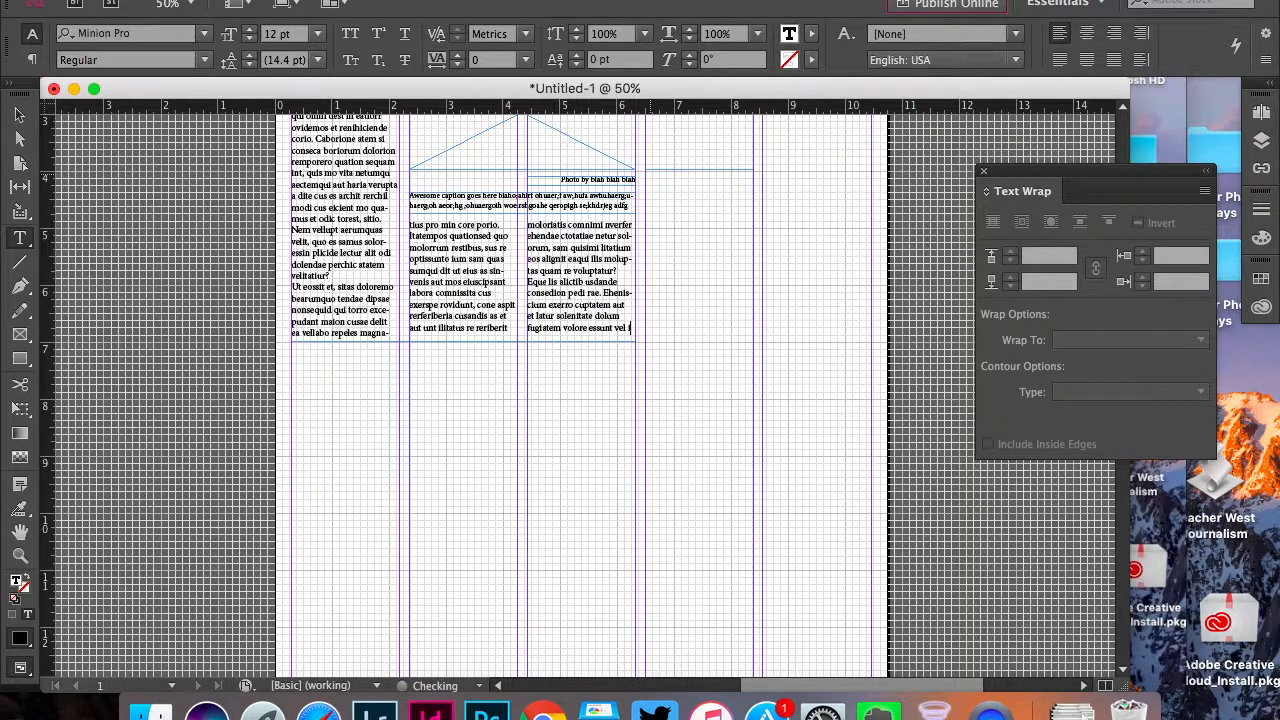
pyautogui.click(24, 116)
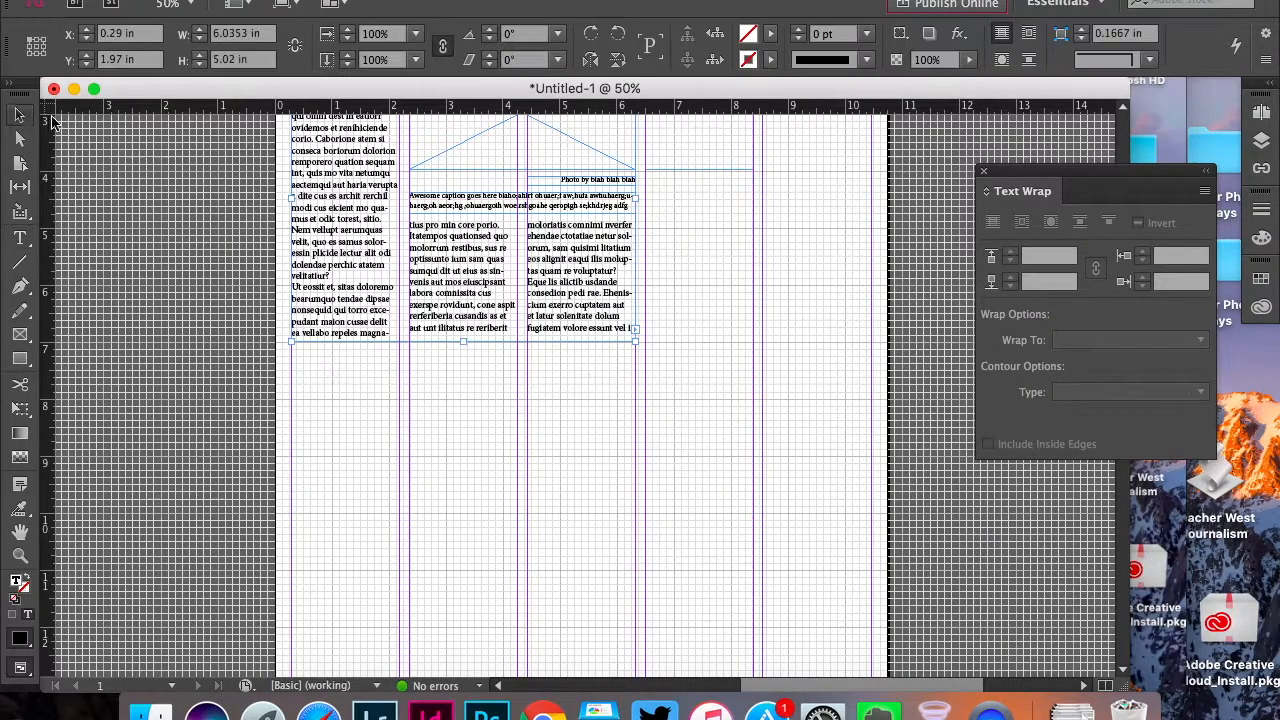
pyautogui.click(686, 243)
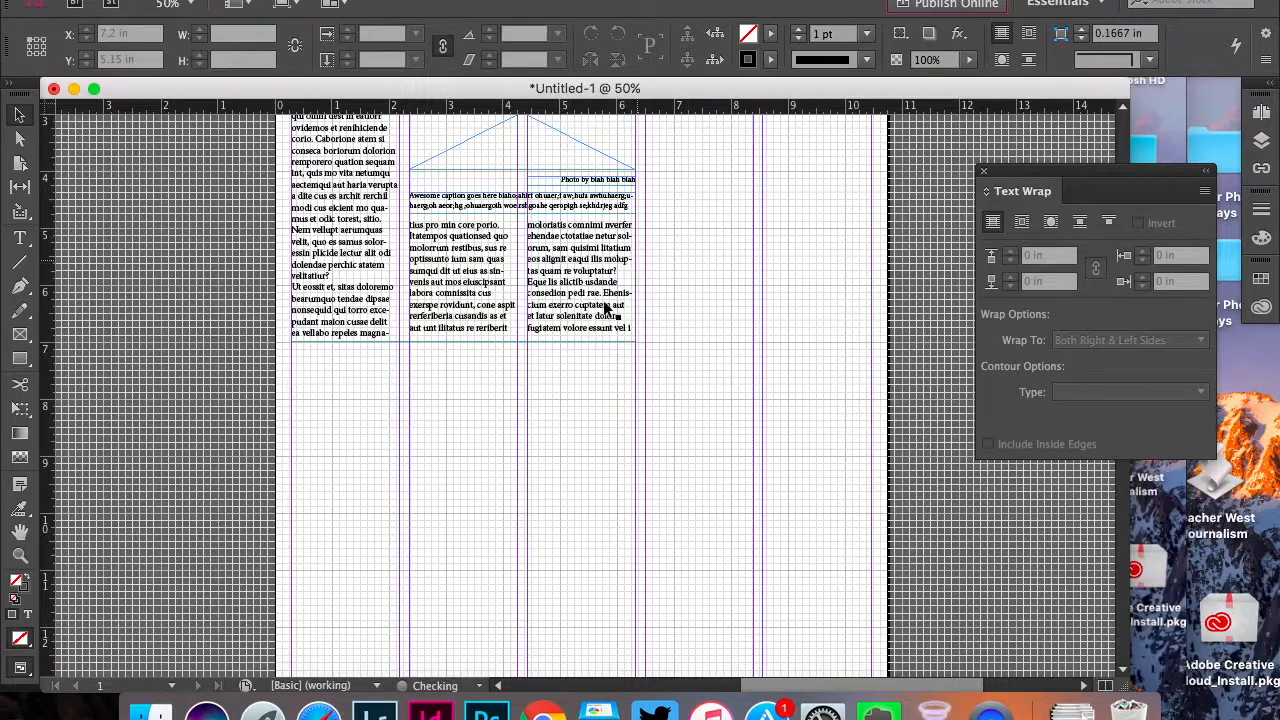